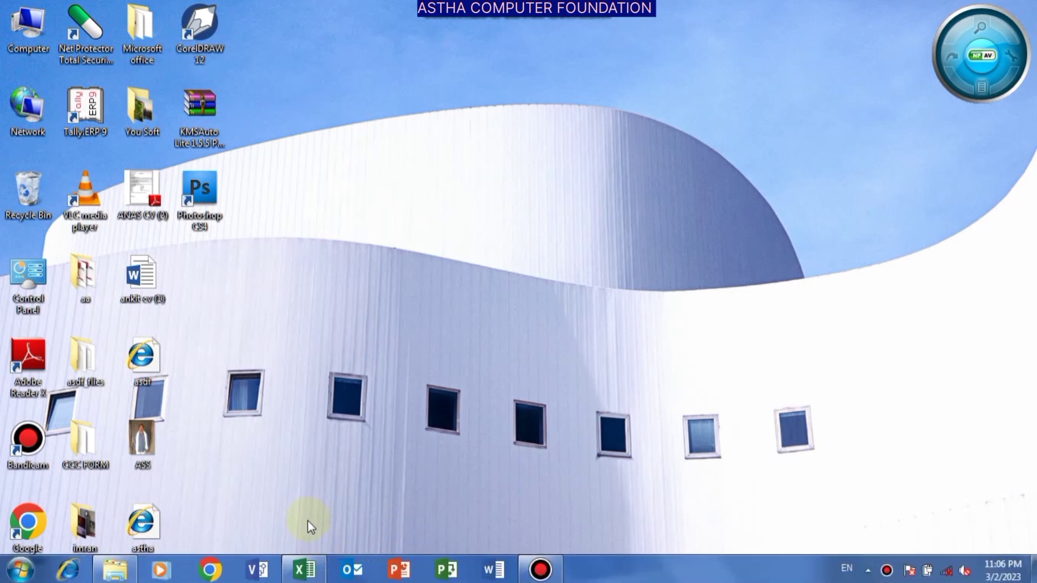
# Step: Restore the Excel workbook of student records and photos from the taskbar
pyautogui.click(300, 578)
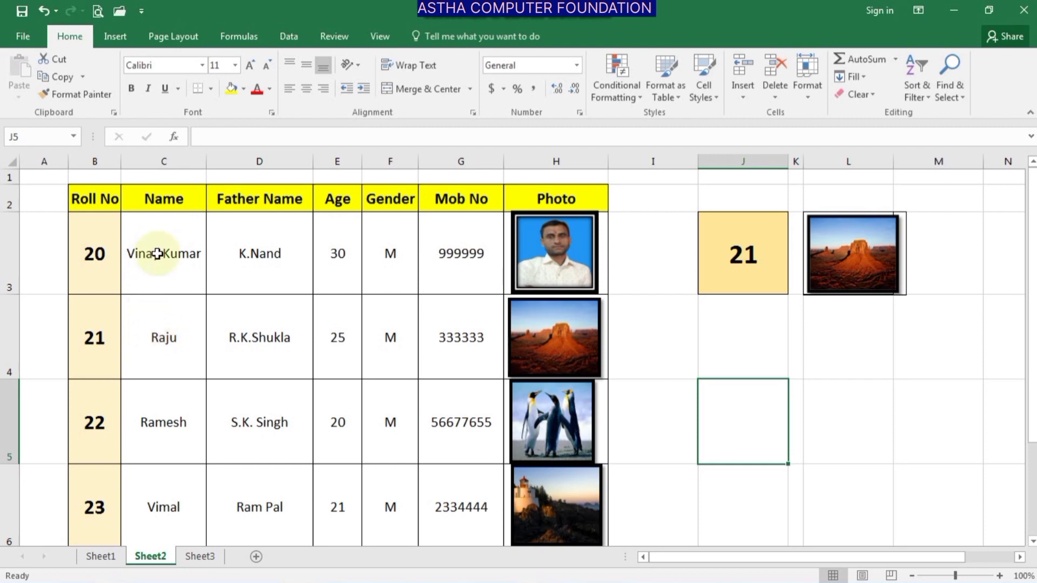
# Step: Choose roll number 20 from the J3 dropdown on Sheet2 so its photo updates
pyautogui.moveTo(158, 263); pyautogui.dragTo(158, 326)
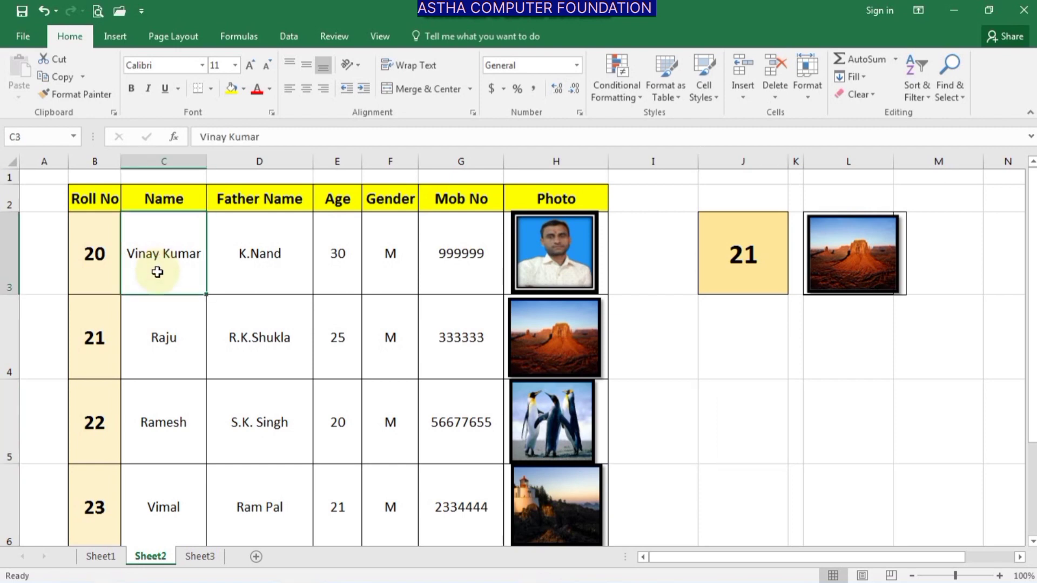
pyautogui.click(158, 326)
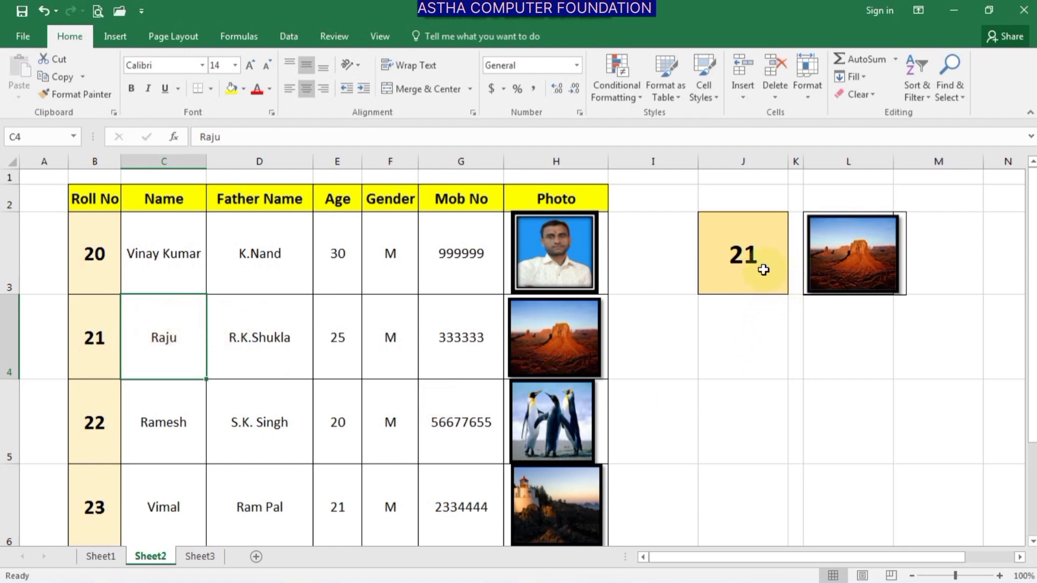
pyautogui.click(763, 269)
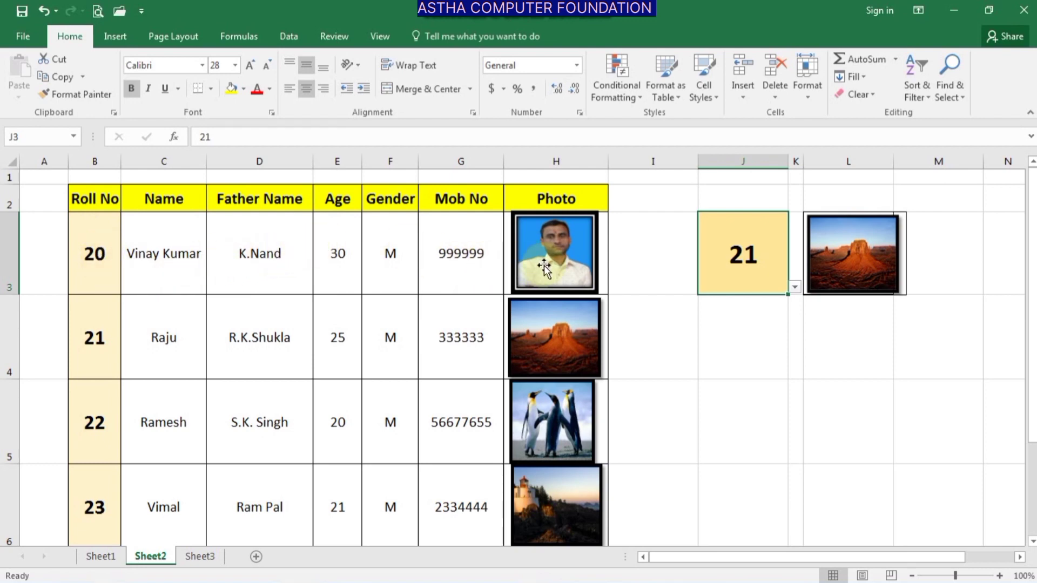
pyautogui.click(795, 288)
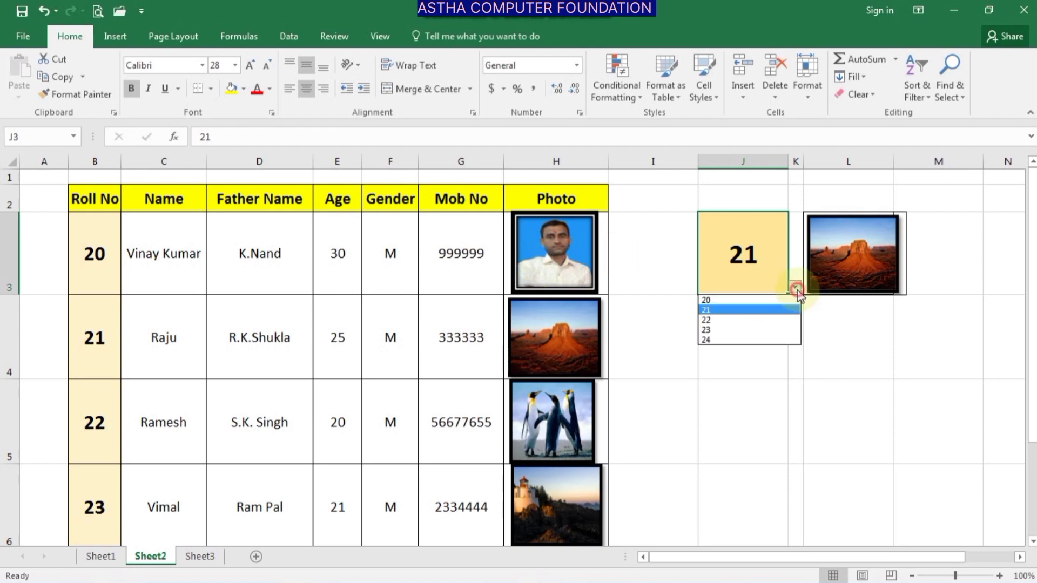
pyautogui.click(713, 301)
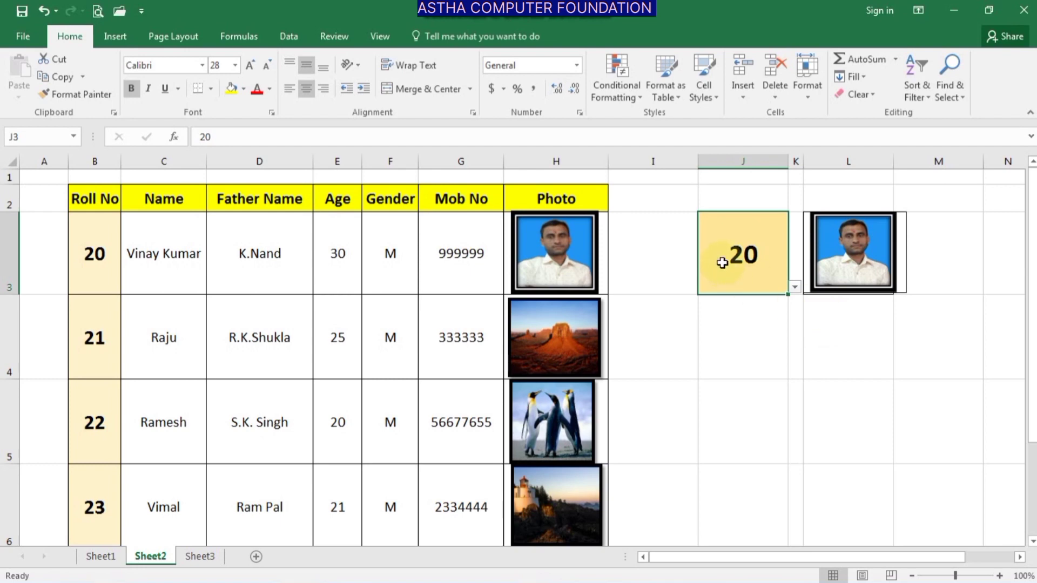
# Step: Reselect J3, then switch to Sheet3
pyautogui.click(795, 292)
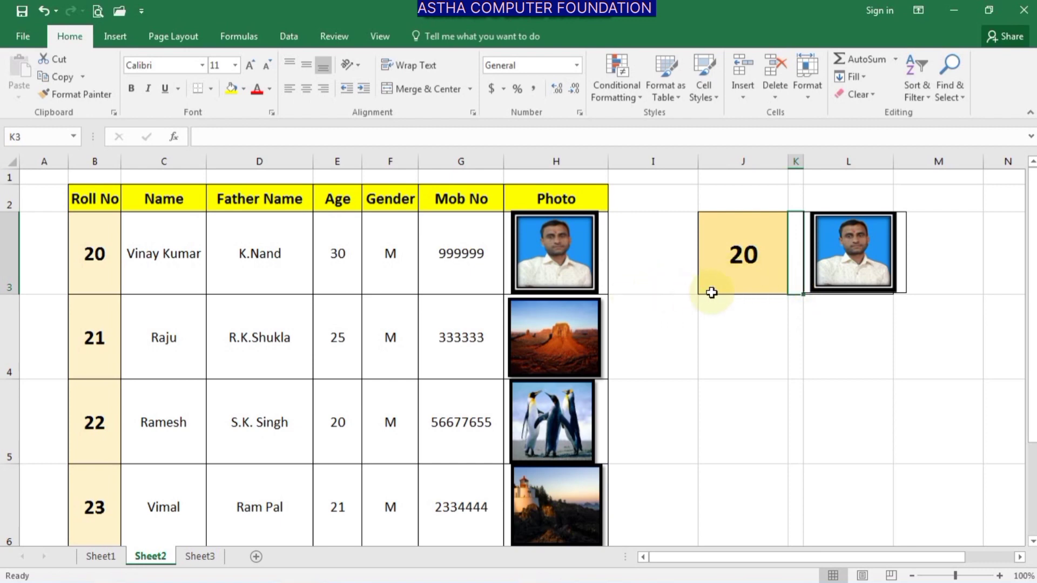
pyautogui.click(754, 274)
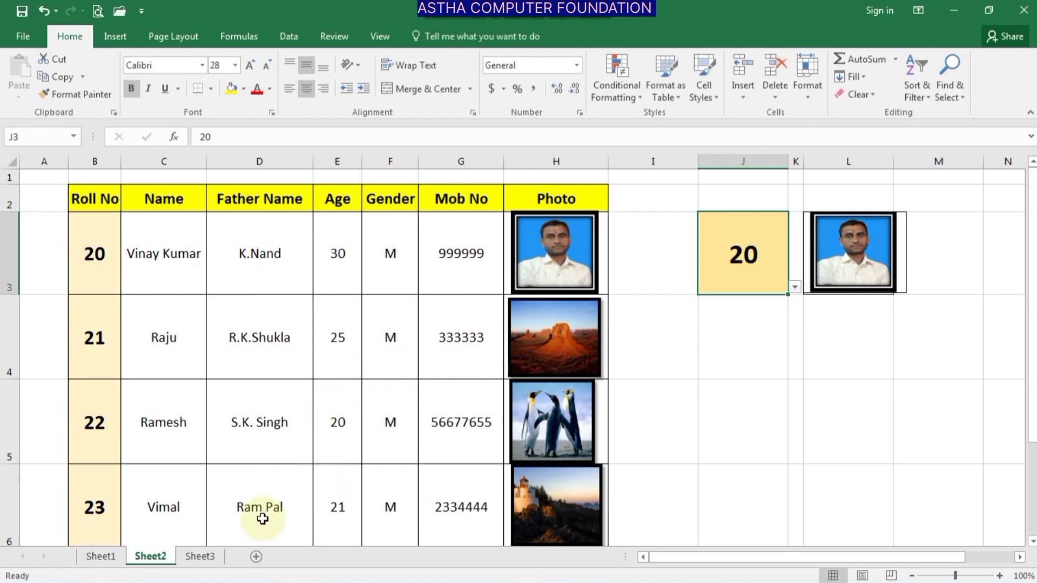
pyautogui.click(200, 556)
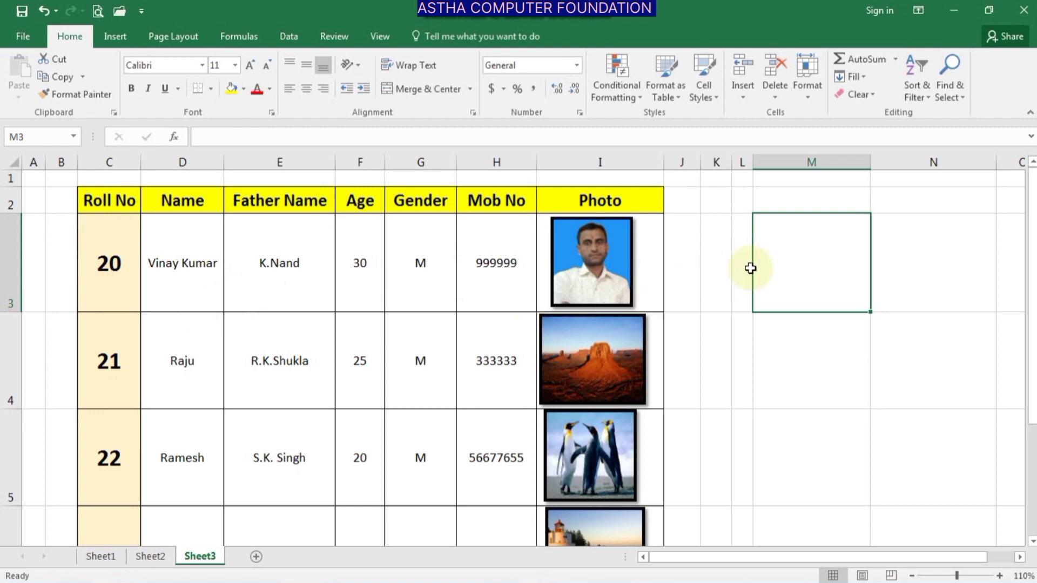
# Step: Give M3 a List data validation sourced from $C$3:$C$7, offering roll numbers 20–24
pyautogui.click(807, 246)
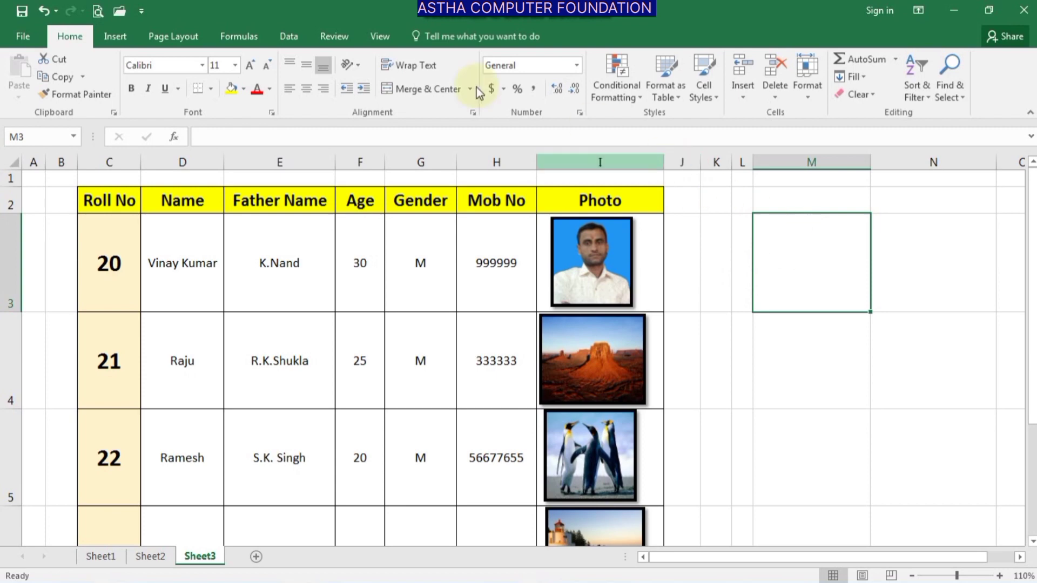
pyautogui.click(289, 37)
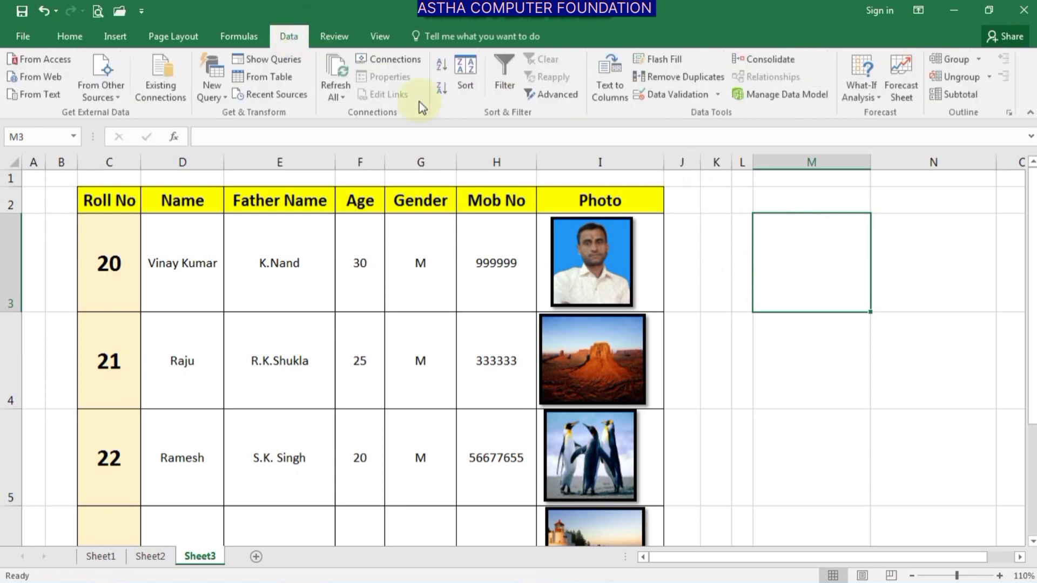
pyautogui.click(679, 96)
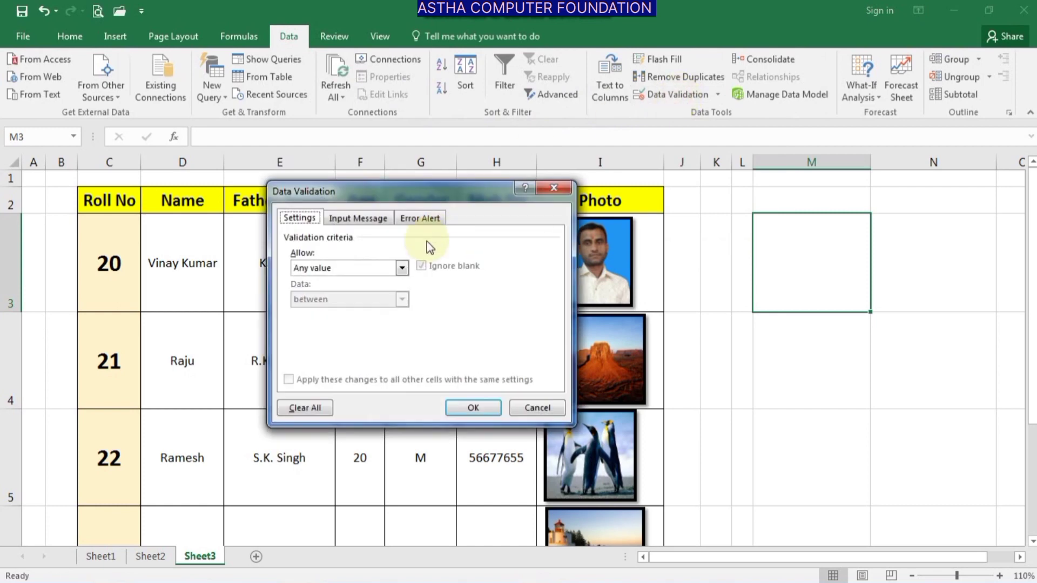
pyautogui.click(402, 268)
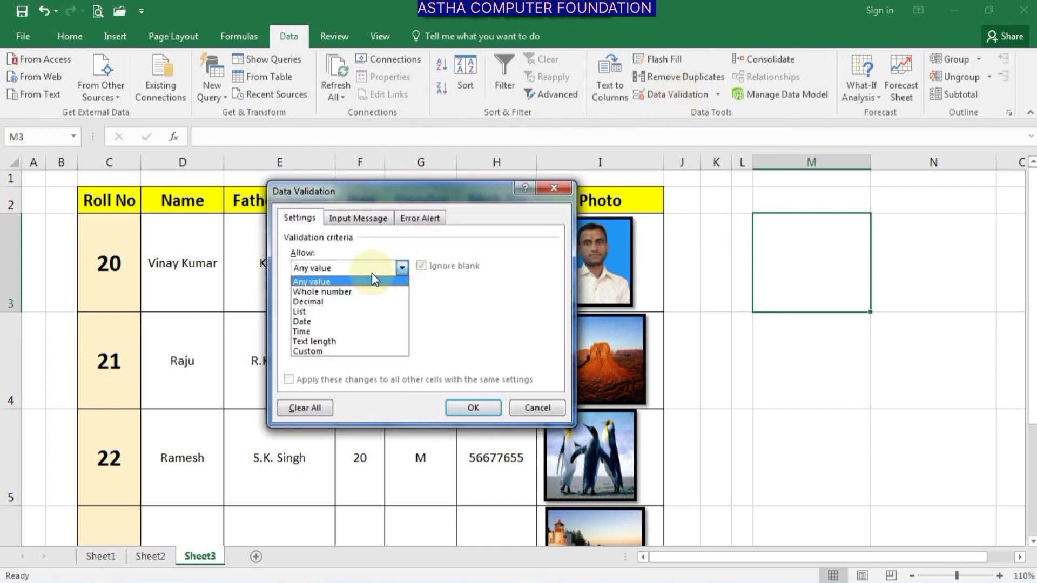
pyautogui.click(327, 312)
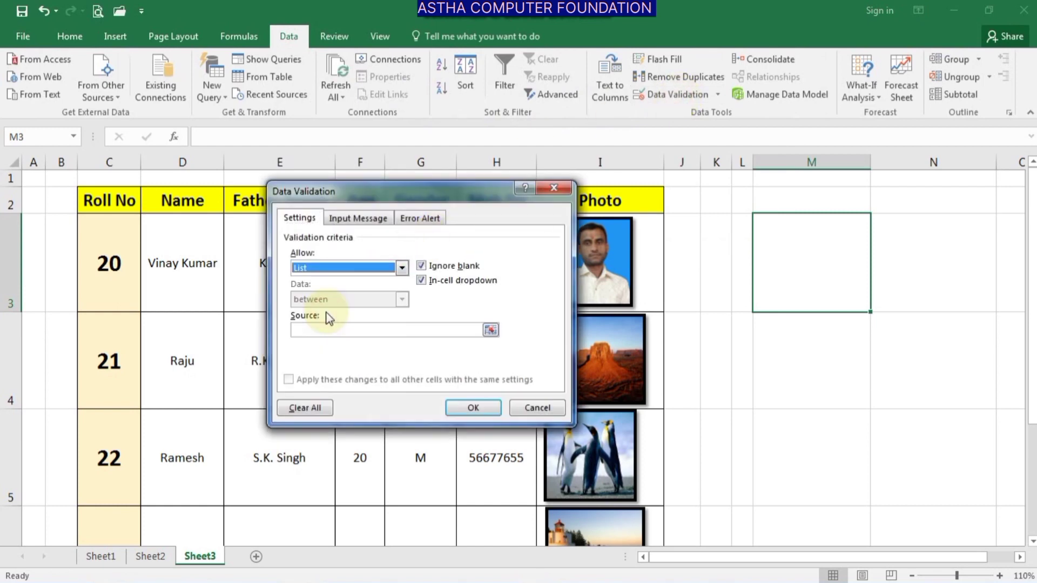
pyautogui.click(318, 328)
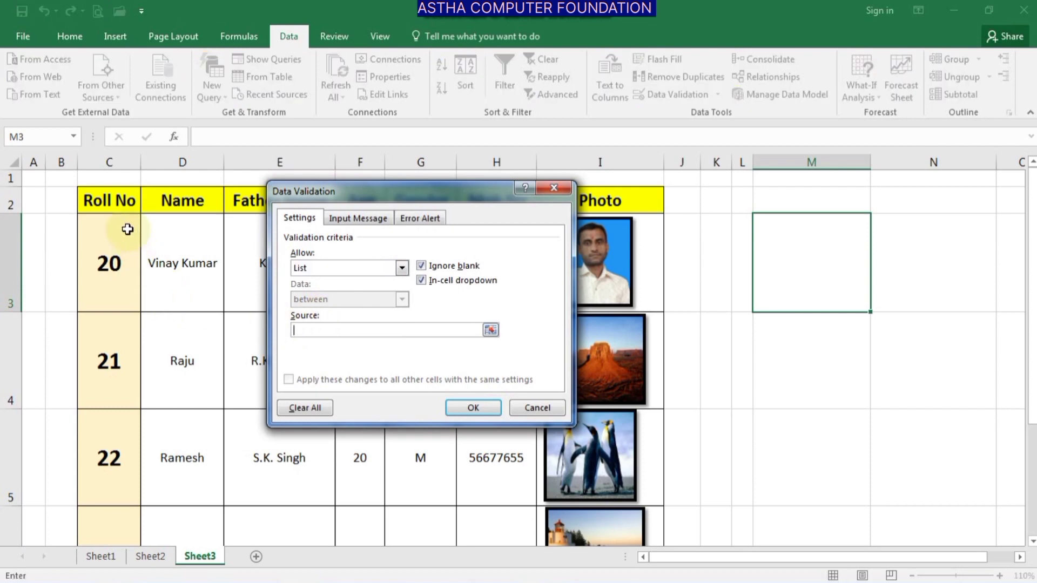
pyautogui.moveTo(126, 228); pyautogui.dragTo(109, 565)
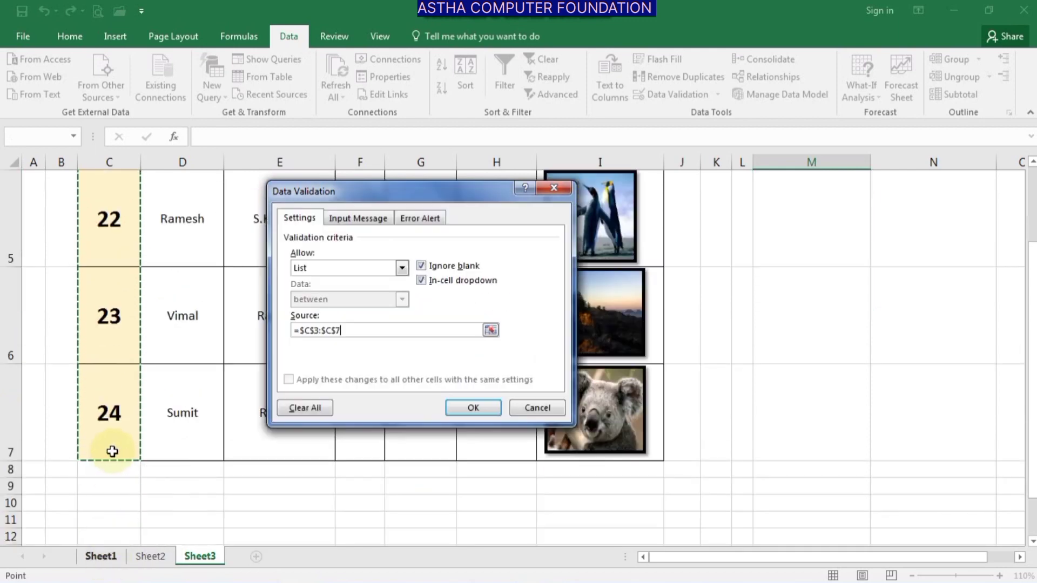
pyautogui.moveTo(109, 564); pyautogui.dragTo(111, 448)
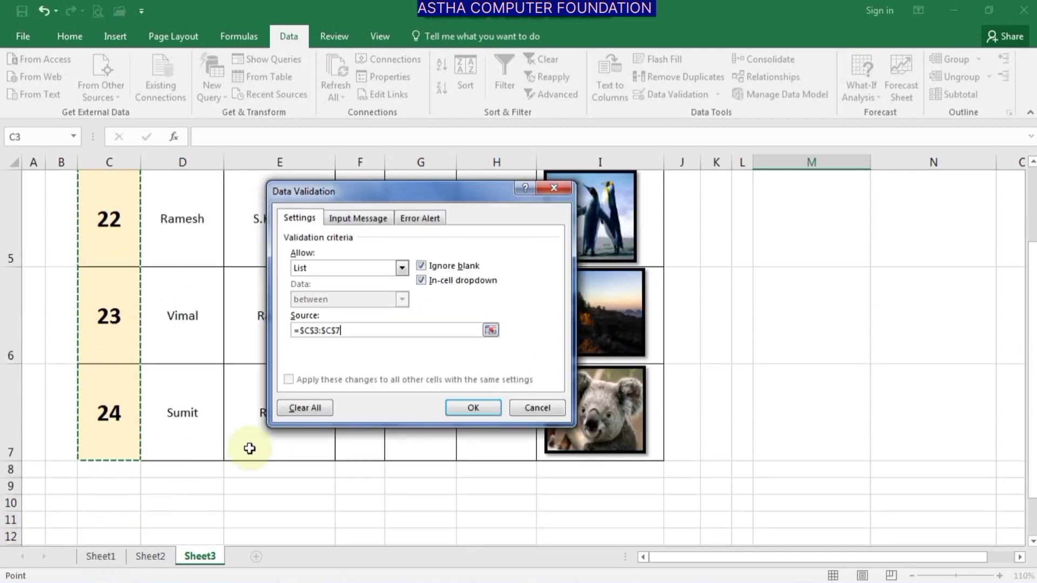
pyautogui.click(473, 409)
pyautogui.moveTo(1032, 351); pyautogui.dragTo(1034, 278)
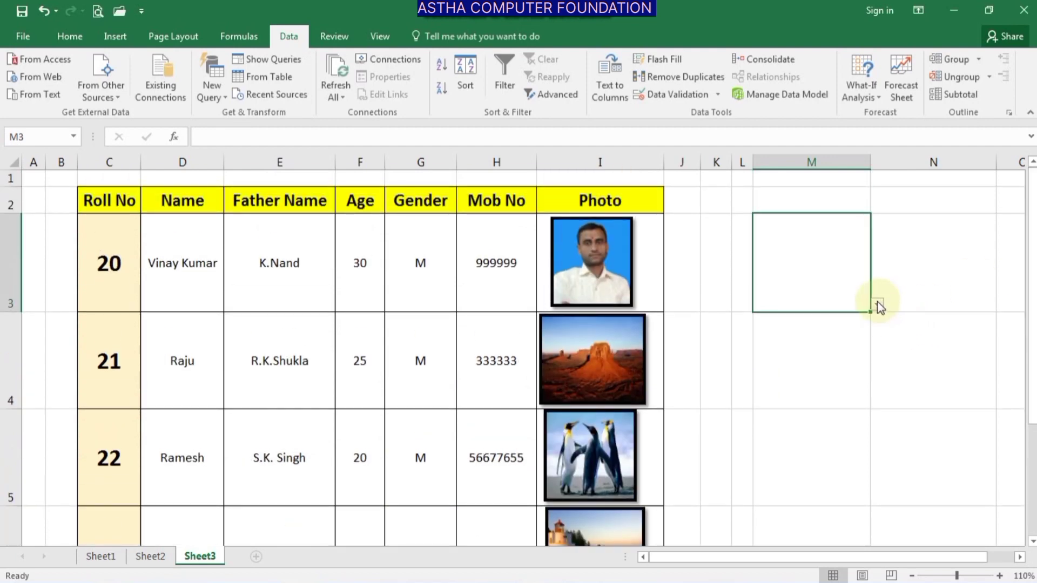
pyautogui.click(877, 304)
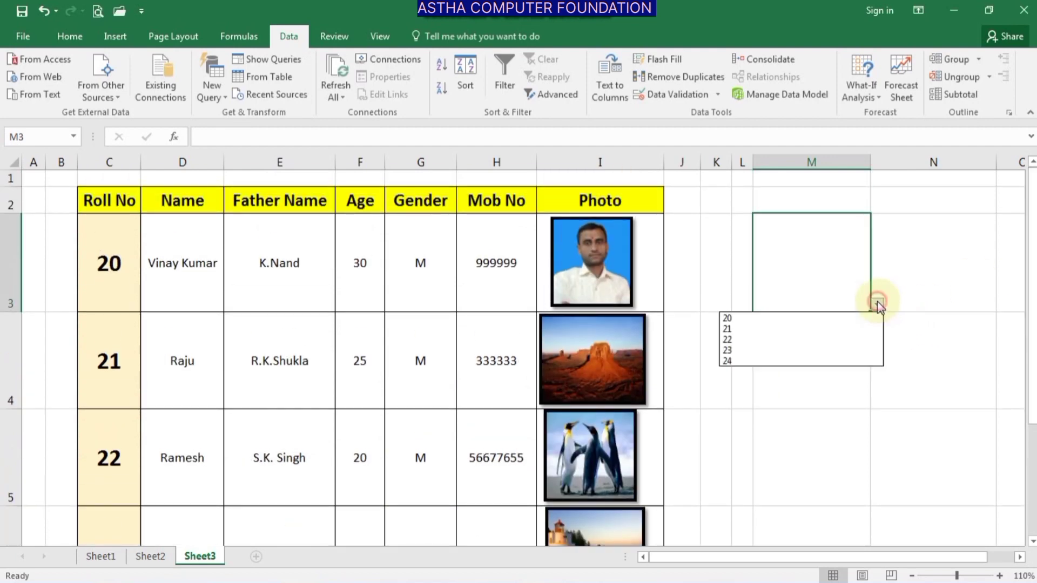
# Step: Pick roll number 20 in M3 and make it centered, bold and four sizes larger
pyautogui.click(739, 317)
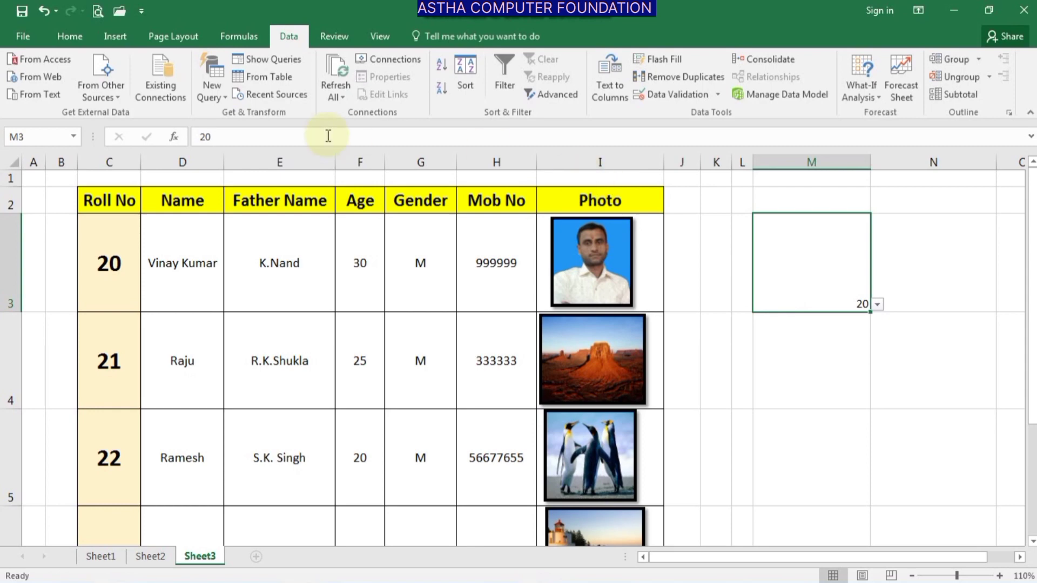
pyautogui.click(70, 36)
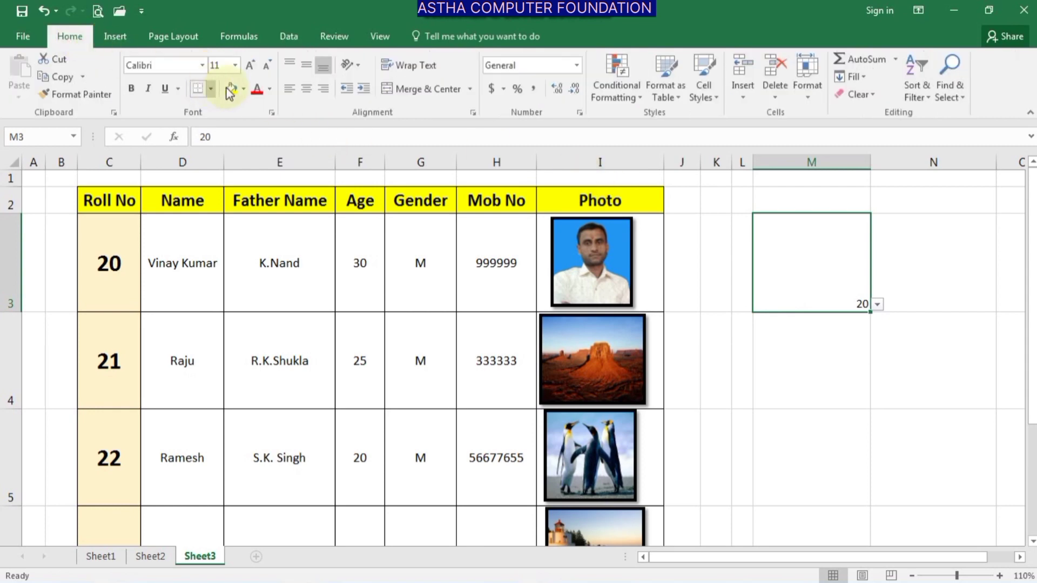
pyautogui.click(310, 95)
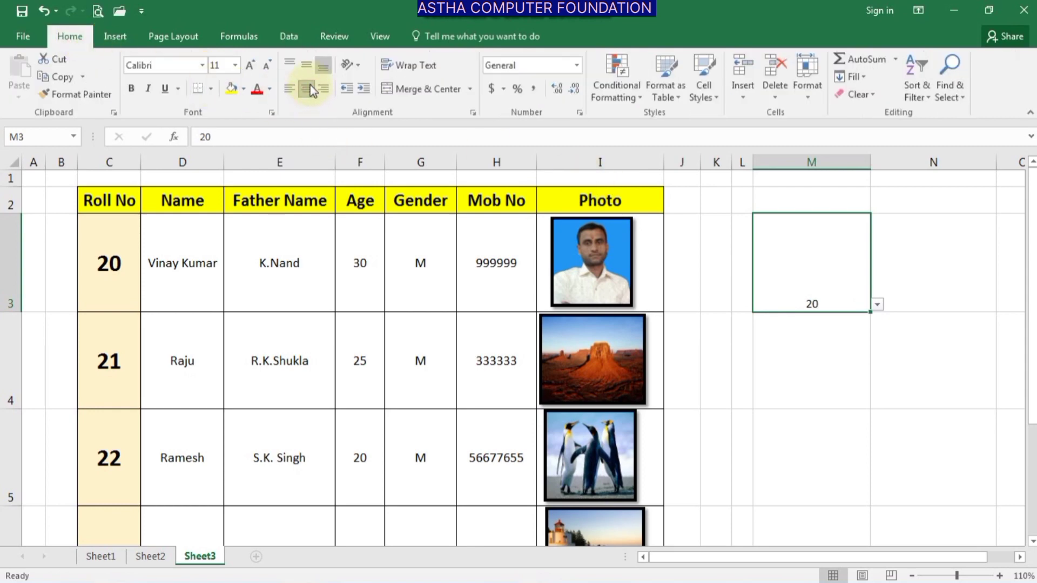
pyautogui.click(308, 67)
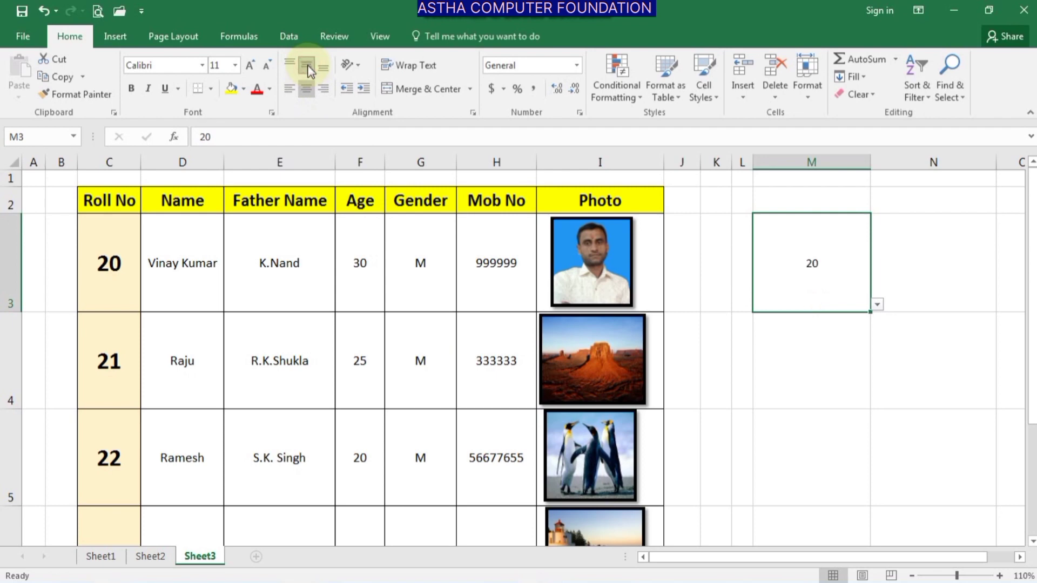
pyautogui.click(133, 89)
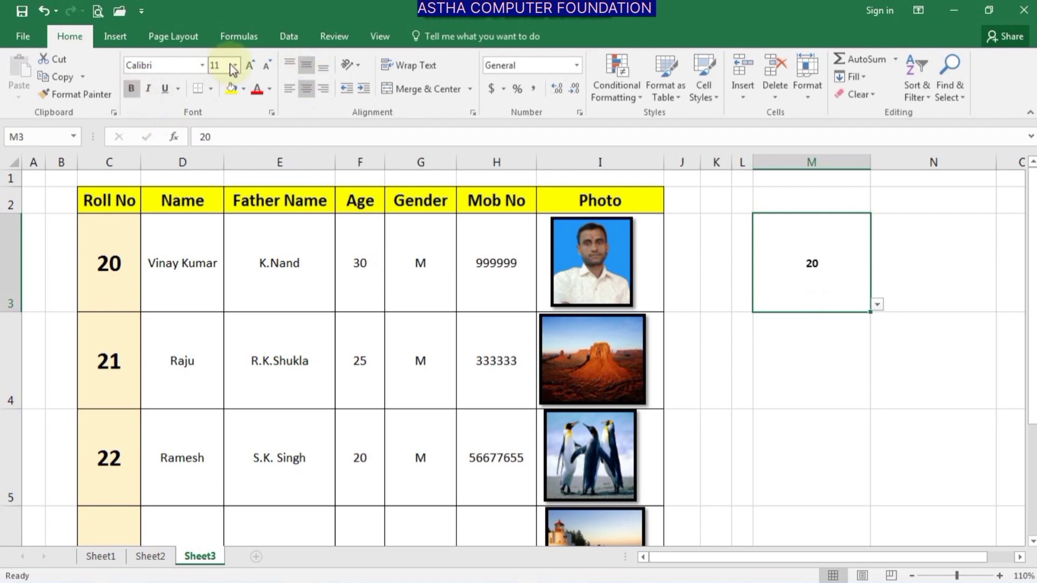
pyautogui.click(248, 67)
pyautogui.click(248, 67)
pyautogui.click(248, 67)
pyautogui.click(248, 67)
pyautogui.click(248, 67)
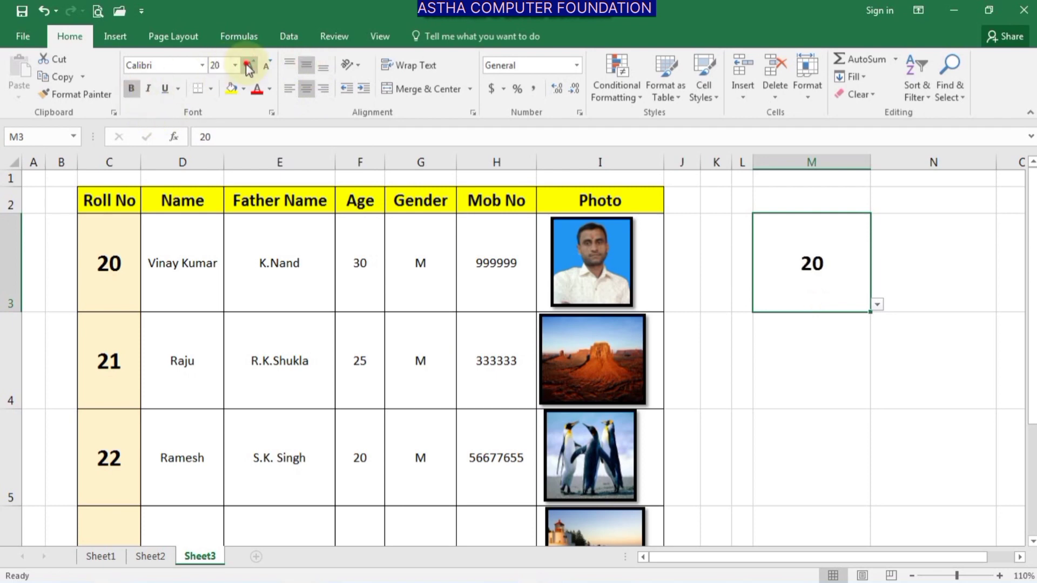
pyautogui.click(248, 67)
pyautogui.click(248, 67)
pyautogui.click(248, 67)
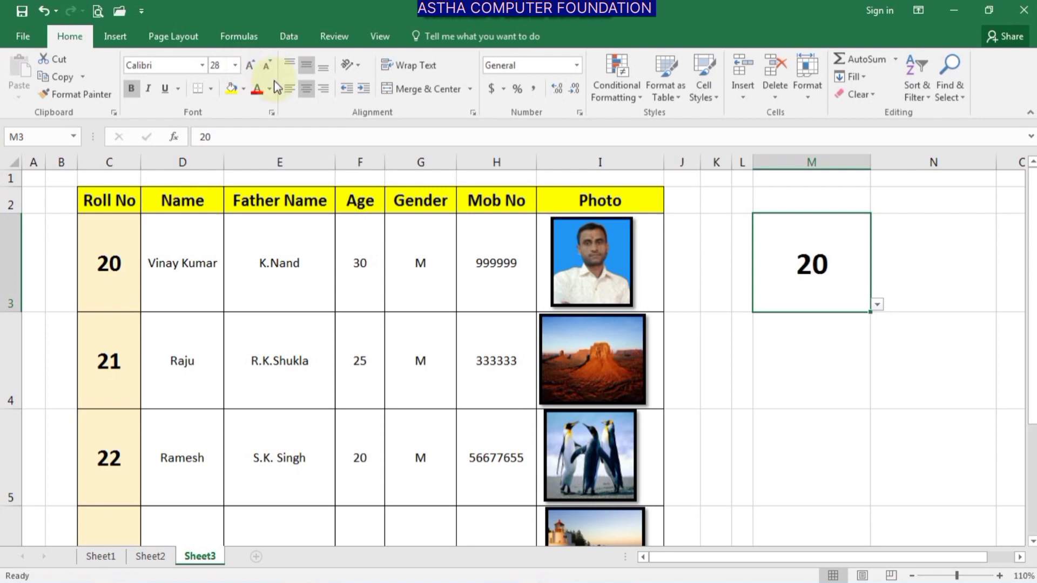
# Step: Fill M3 with light grey, then select N3 for the photo
pyautogui.click(246, 90)
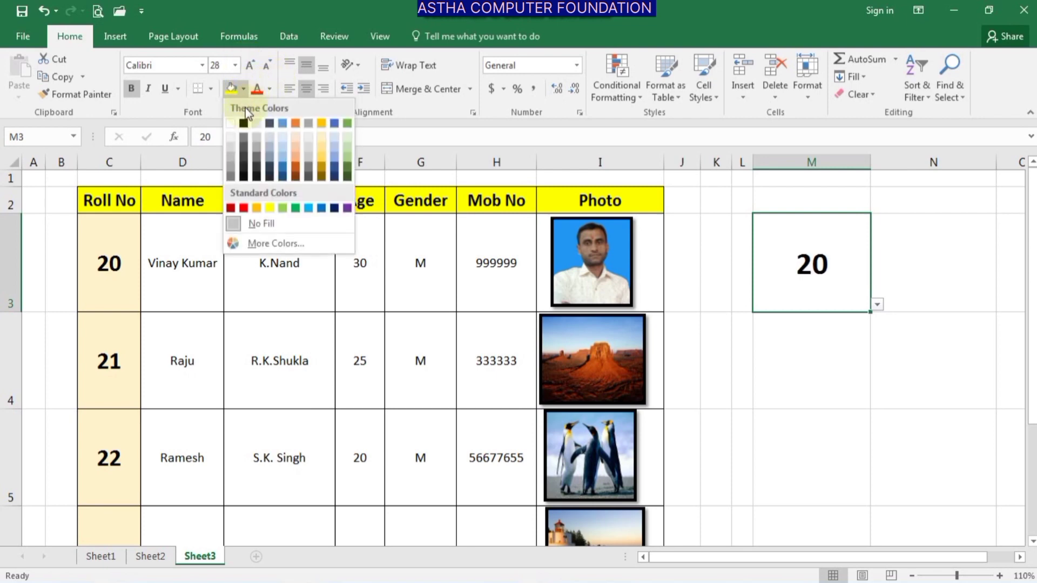
pyautogui.click(233, 146)
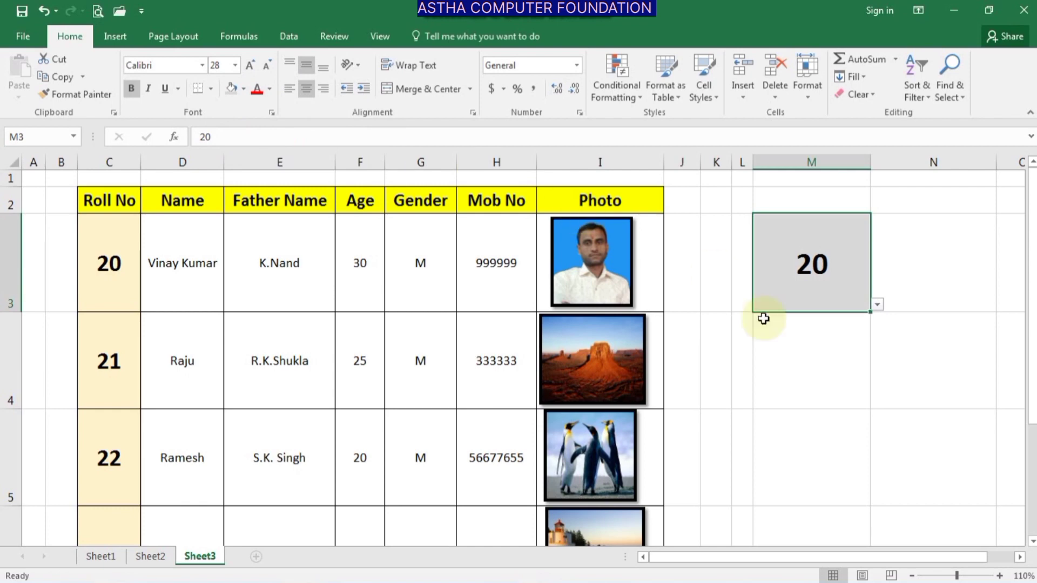
pyautogui.click(918, 263)
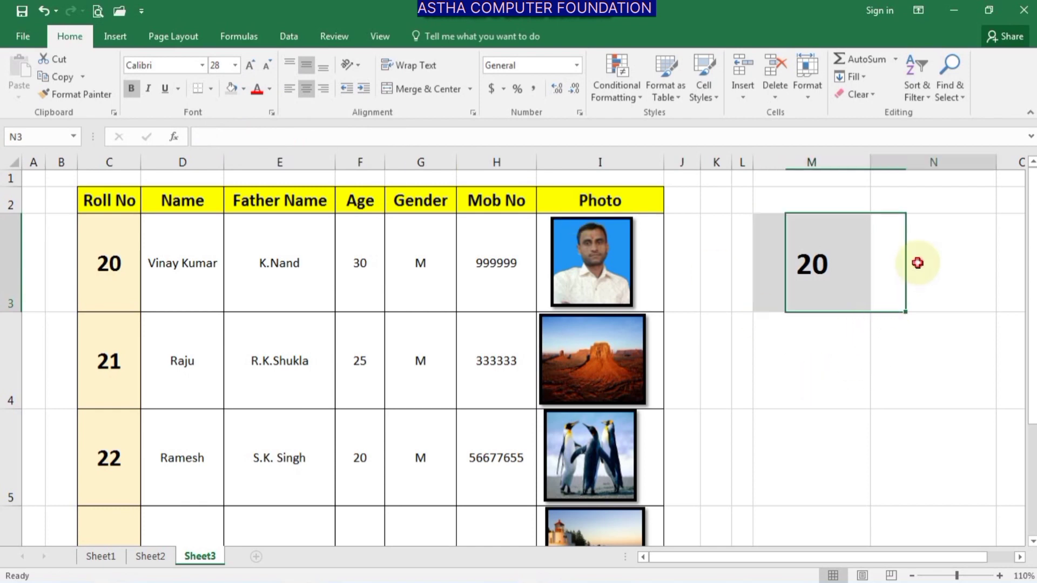
pyautogui.click(805, 284)
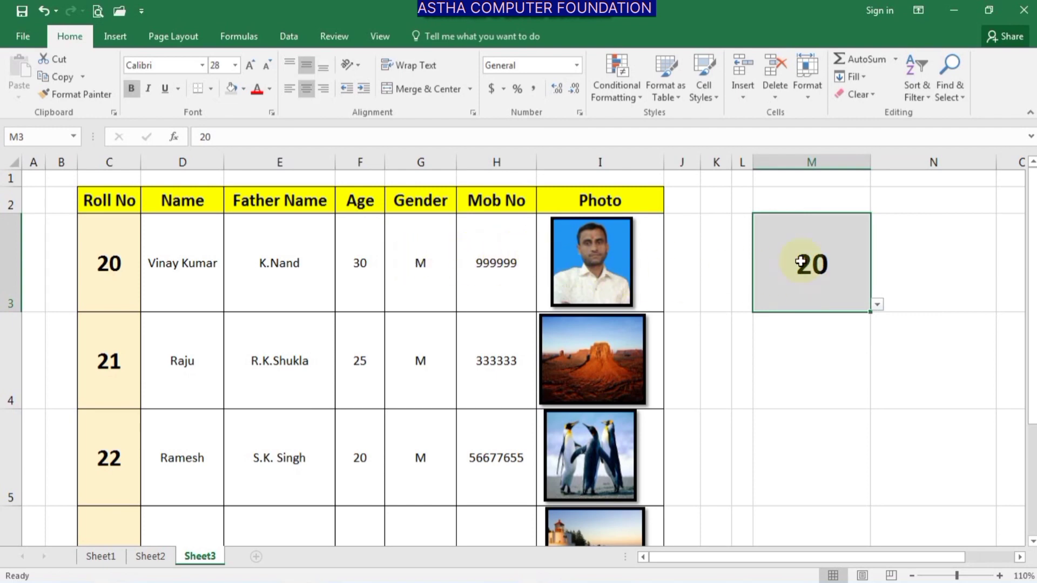
pyautogui.click(918, 266)
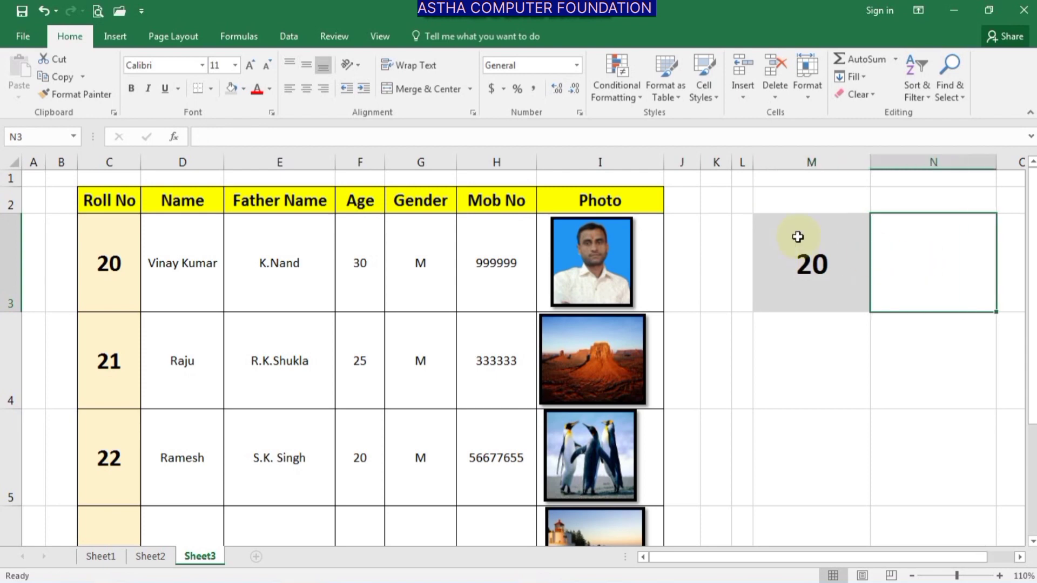
# Step: Start a new defined name ASTHA from the Name Manager
pyautogui.click(252, 42)
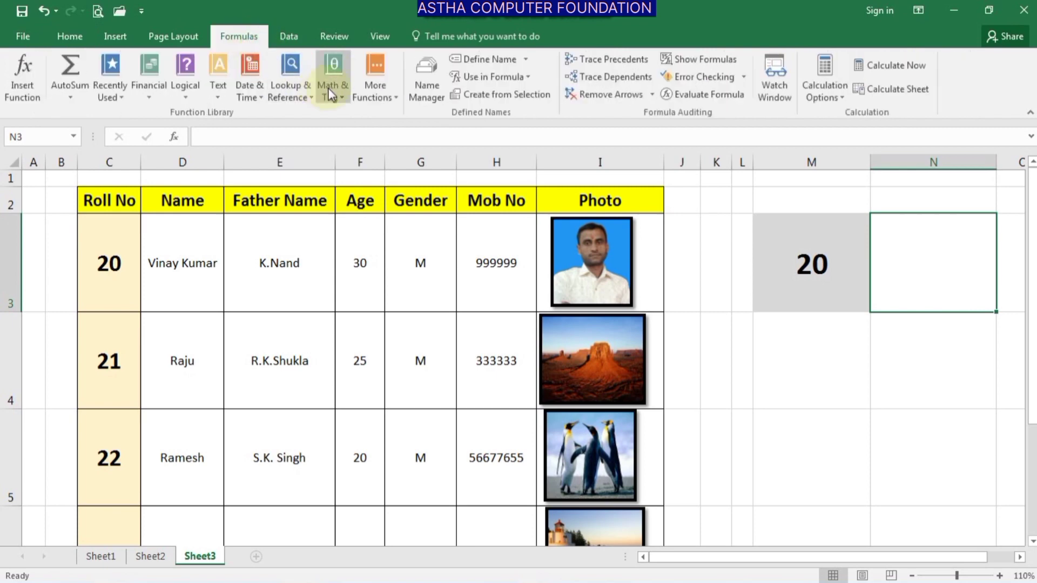
pyautogui.click(424, 99)
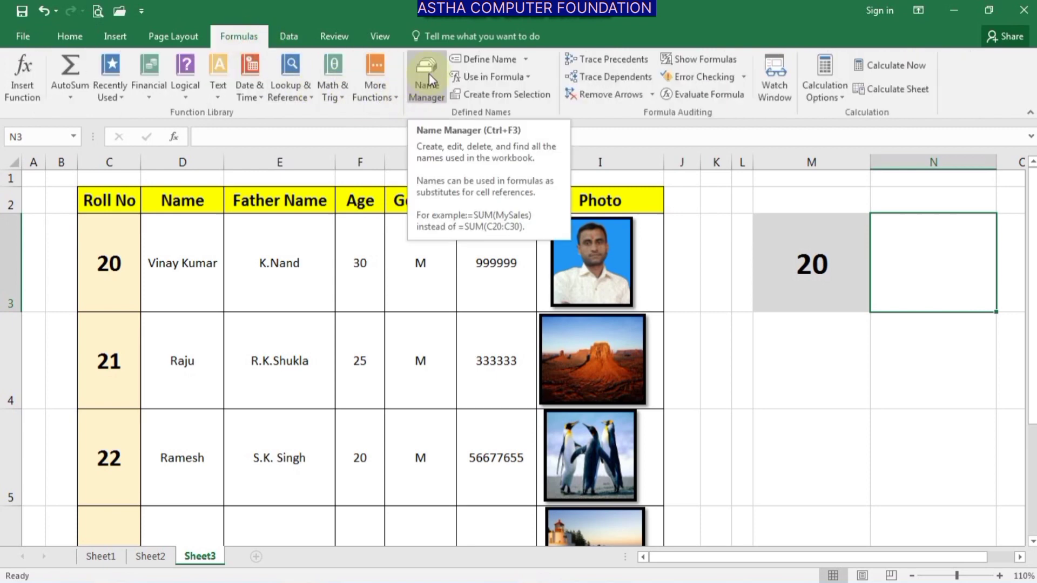
pyautogui.click(429, 74)
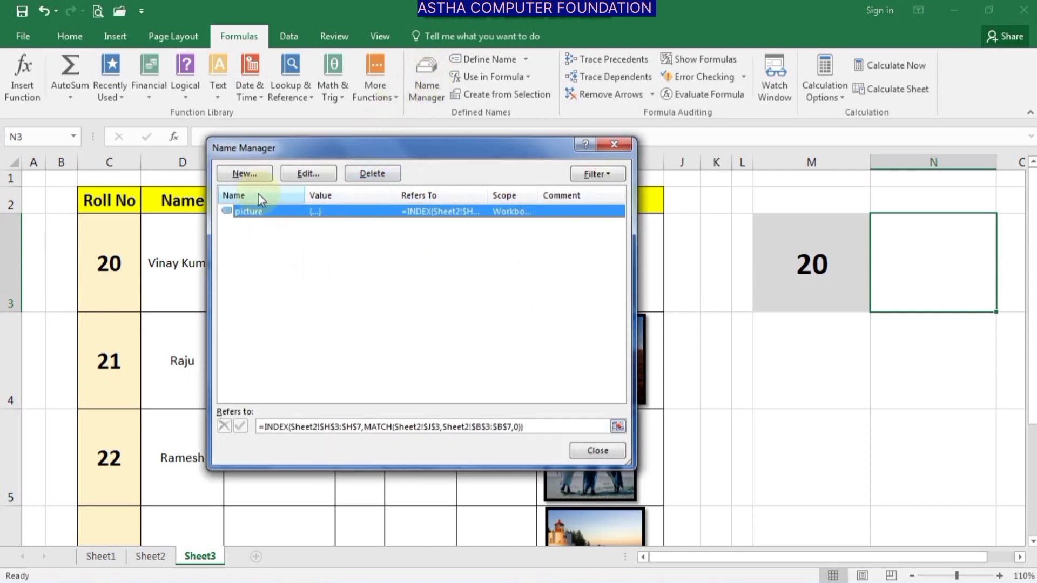
pyautogui.click(245, 173)
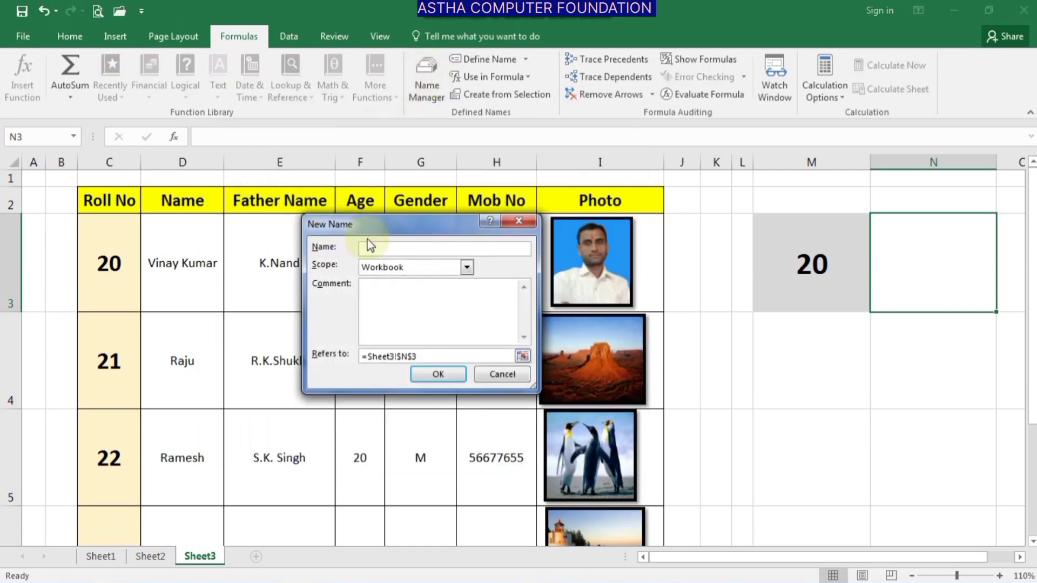
pyautogui.moveTo(385, 220)
pyautogui.mouseDown()
pyautogui.moveTo(685, 281)
pyautogui.moveTo(754, 263)
pyautogui.mouseUp()
pyautogui.write('ASTHA')
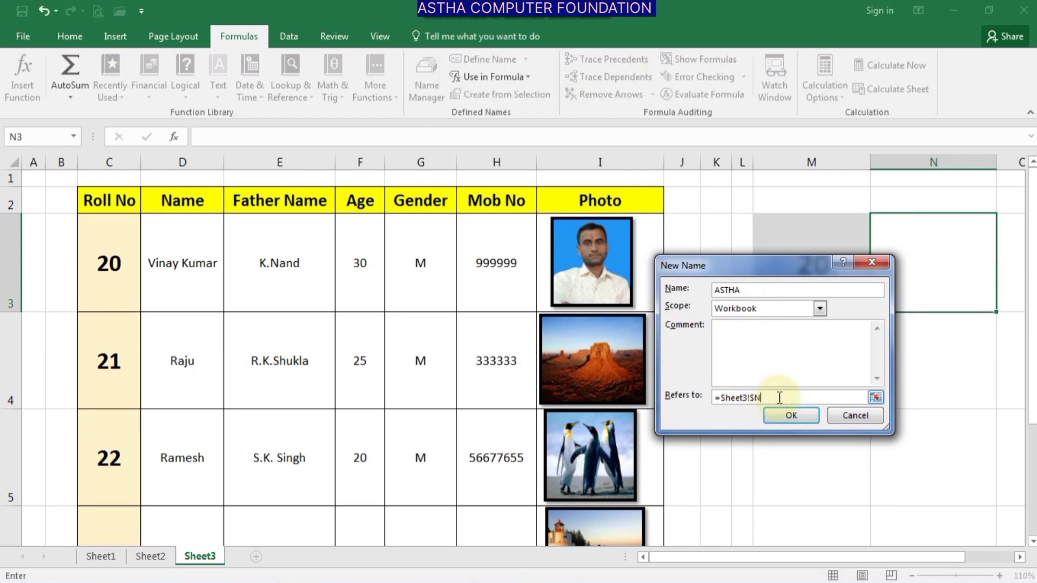
# Step: Begin ASTHA's Refers to as =INDEX(Sheet3!$I$3:$I$7,MATCH, selecting the photo range I3:I7
pyautogui.press('BackSpace')
pyautogui.press('BackSpace')
pyautogui.press('BackSpace')
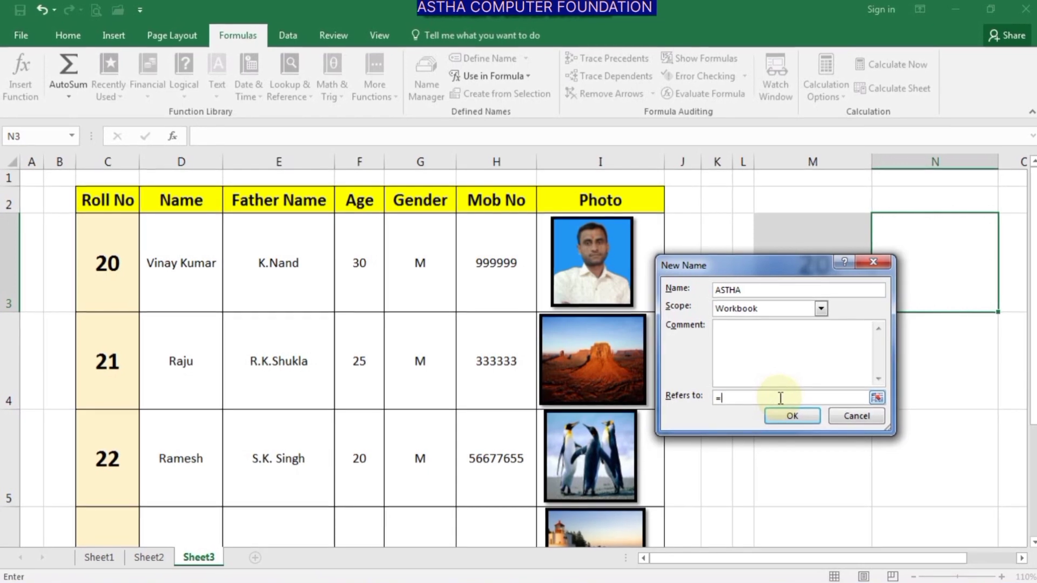
pyautogui.write('IN')
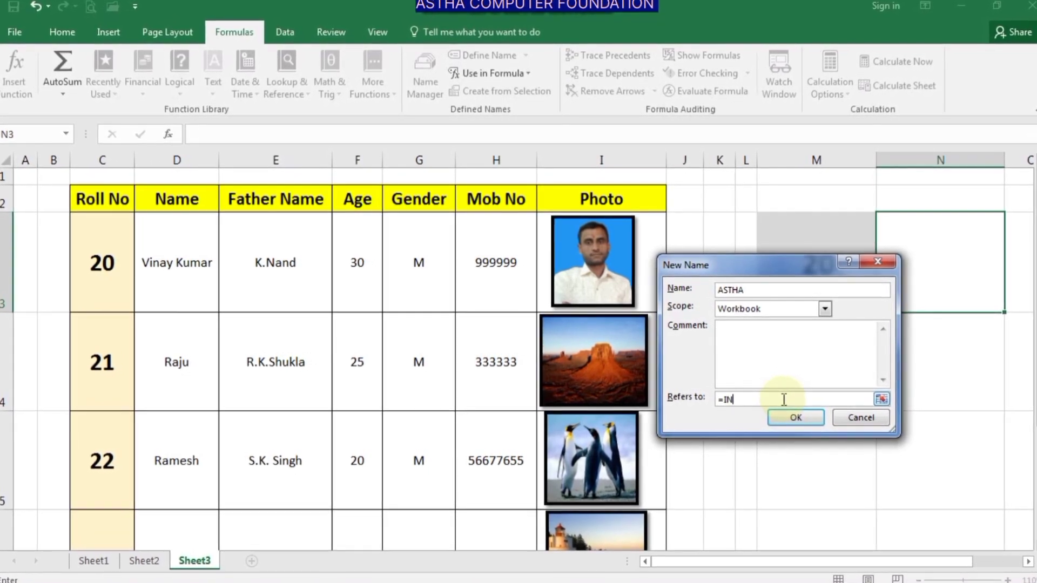
pyautogui.write('DEX')
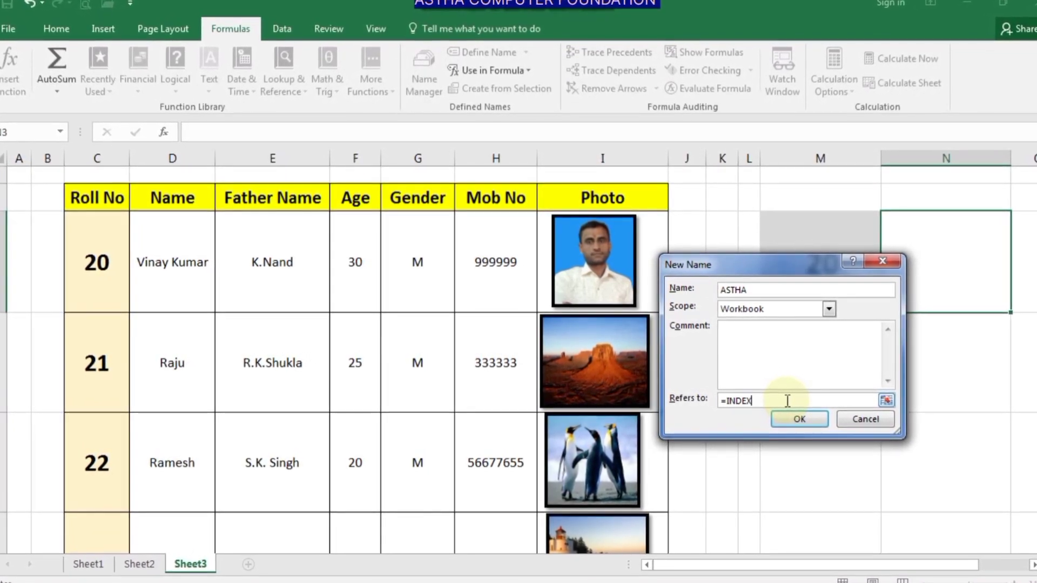
pyautogui.write('(')
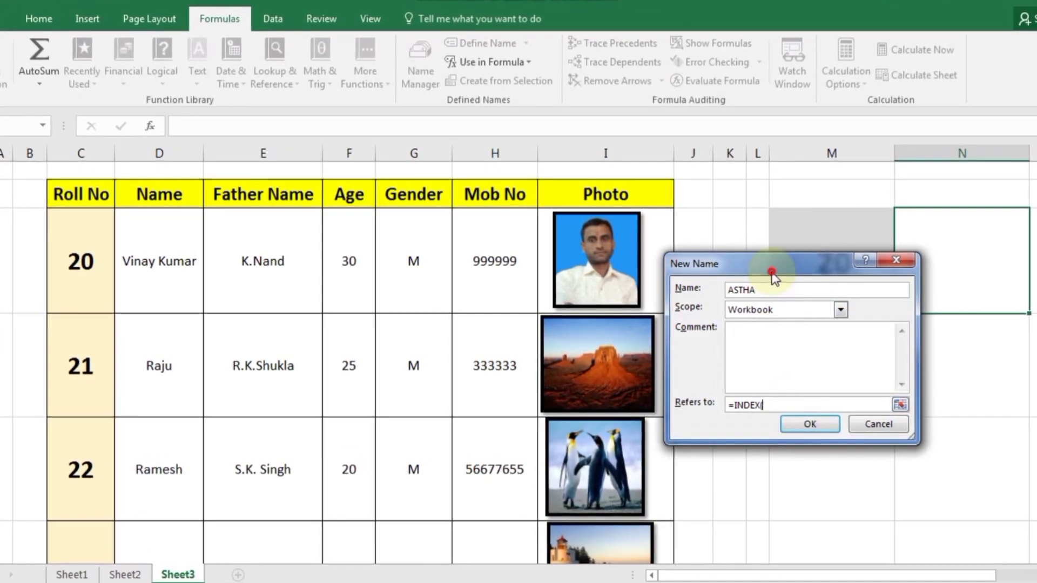
pyautogui.moveTo(770, 270); pyautogui.dragTo(808, 269)
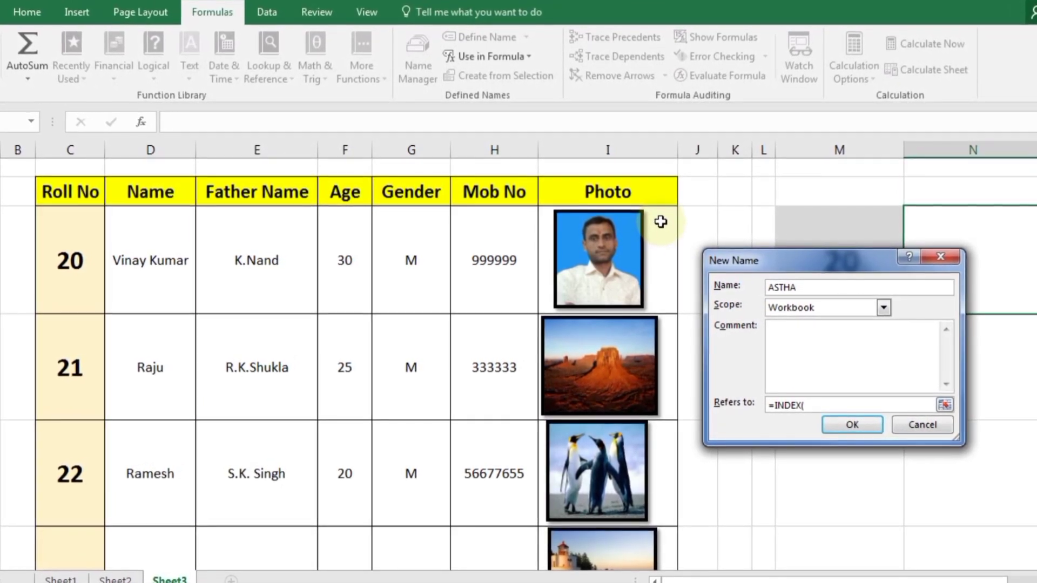
pyautogui.moveTo(665, 224); pyautogui.dragTo(660, 474)
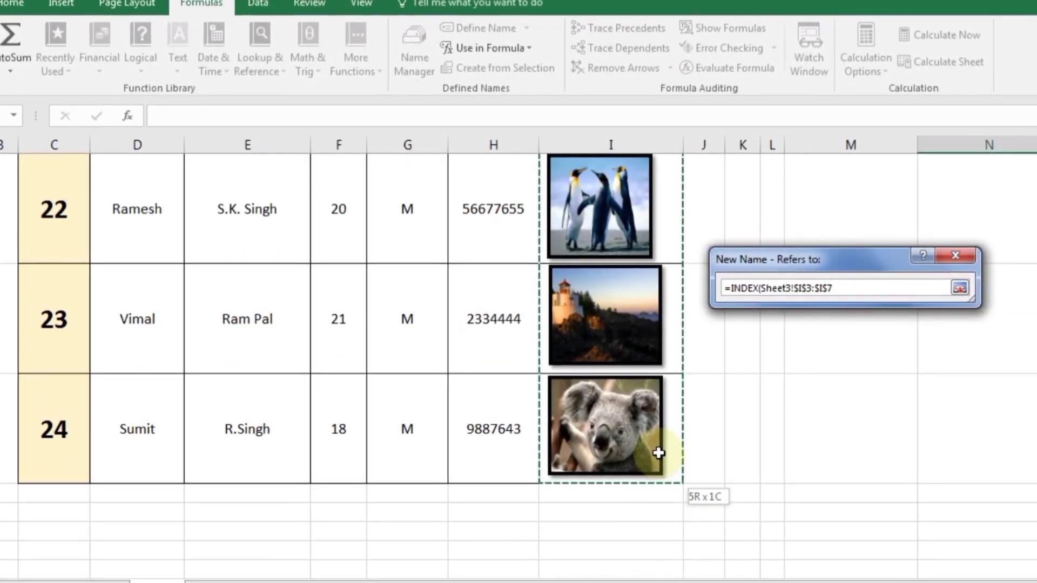
pyautogui.moveTo(660, 474); pyautogui.dragTo(660, 460)
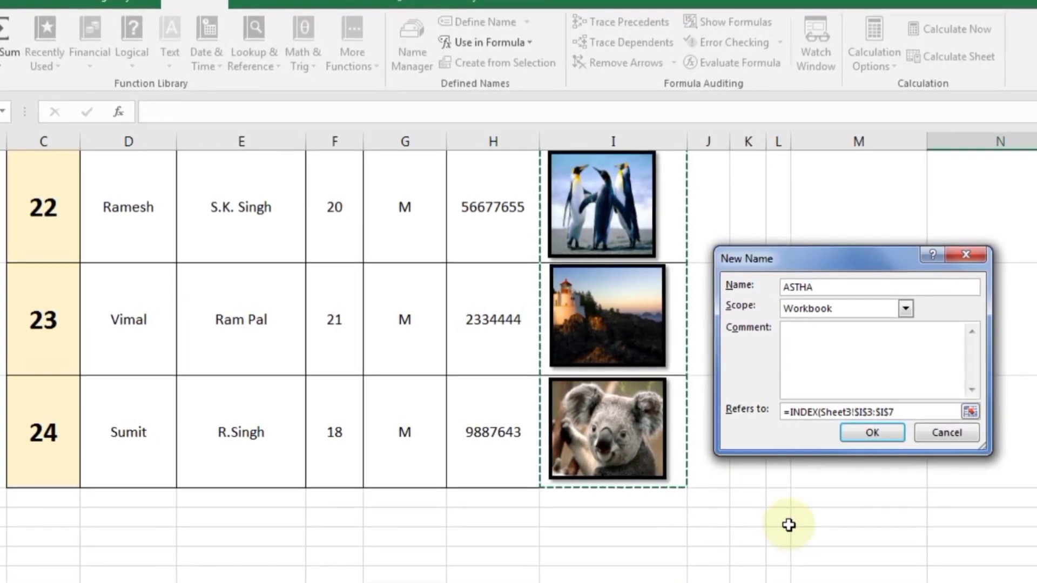
pyautogui.write(',')
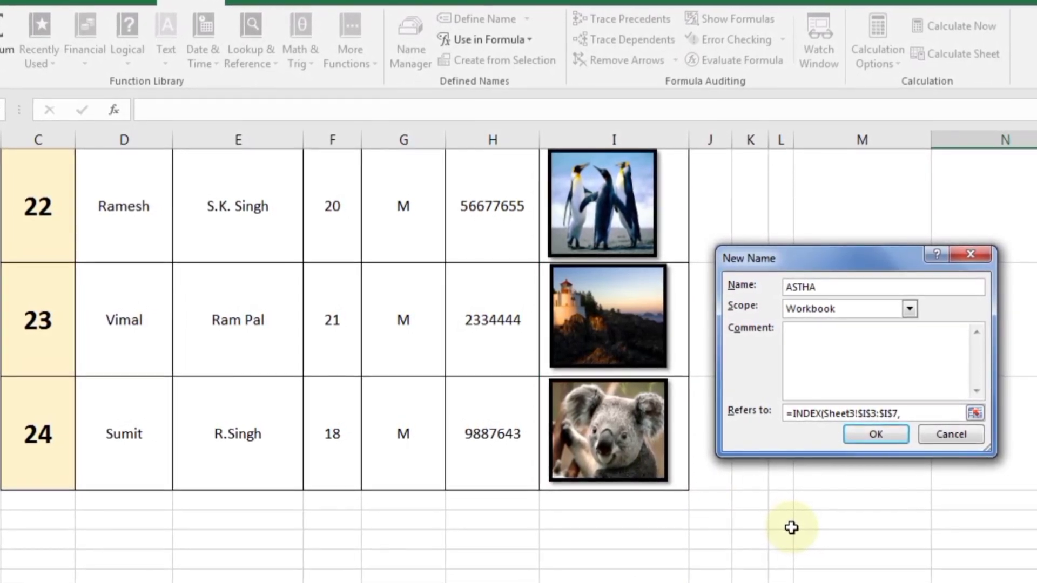
pyautogui.write('MAT')
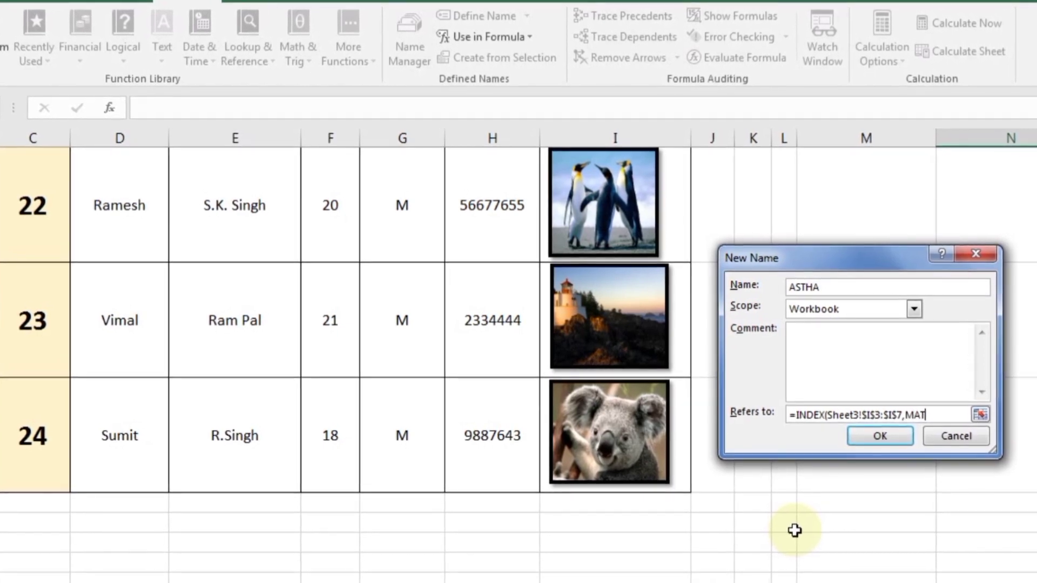
pyautogui.write('CH')
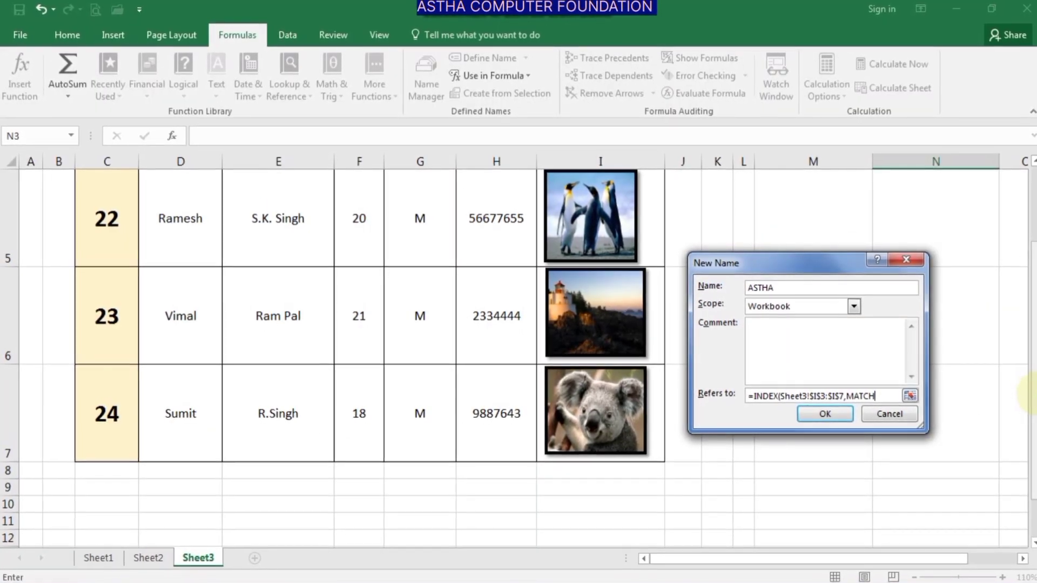
pyautogui.moveTo(1030, 394); pyautogui.dragTo(1031, 355)
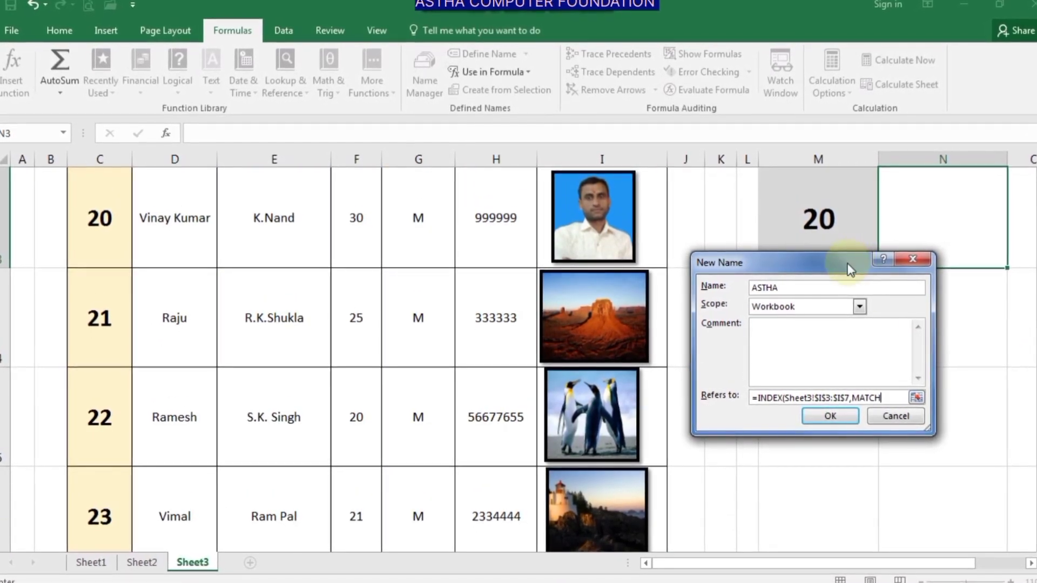
pyautogui.moveTo(831, 265); pyautogui.dragTo(567, 258)
# Step: Complete the formula with MATCH(Sheet3!$M$3,Sheet3!$C$3:$C$7,0) and close both brackets
pyautogui.write('(')
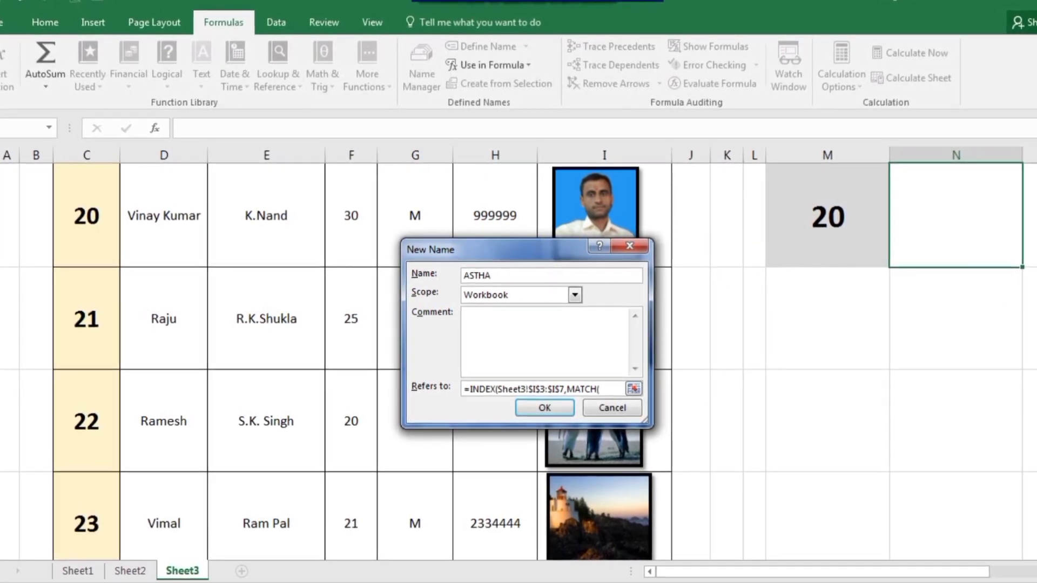
pyautogui.scroll(1, 1005, 345)
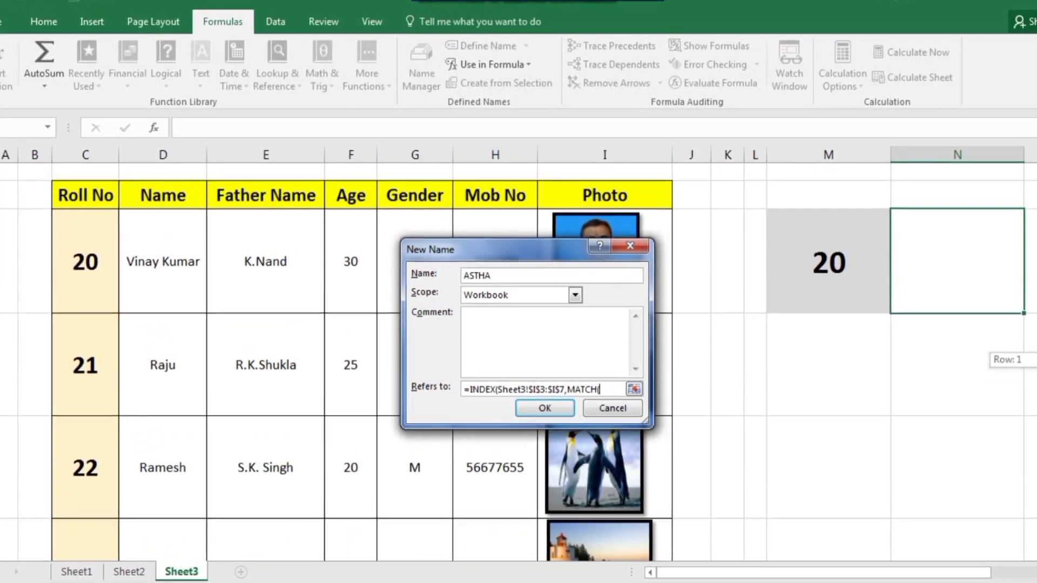
pyautogui.click(845, 265)
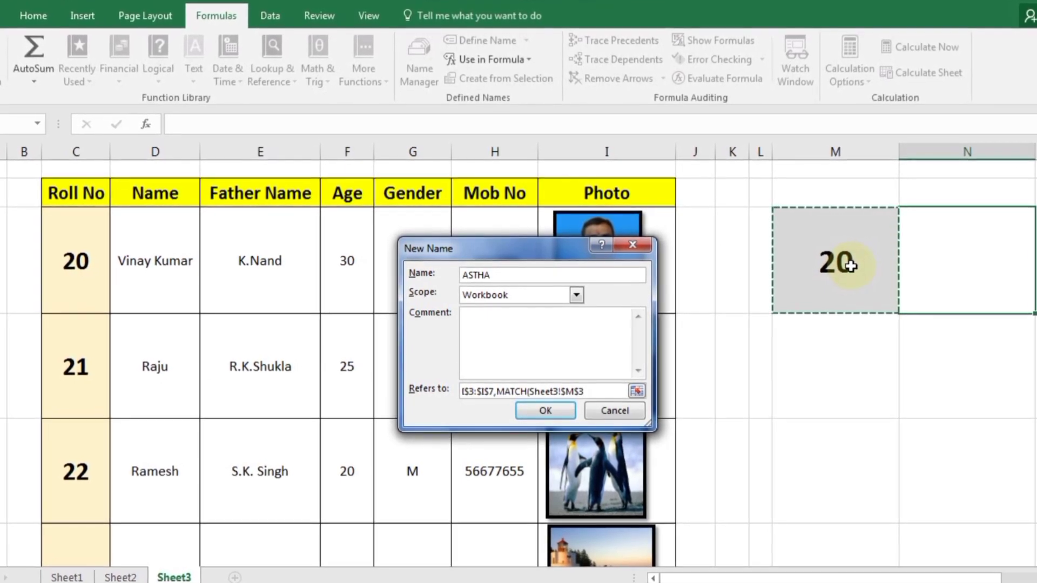
pyautogui.write(',')
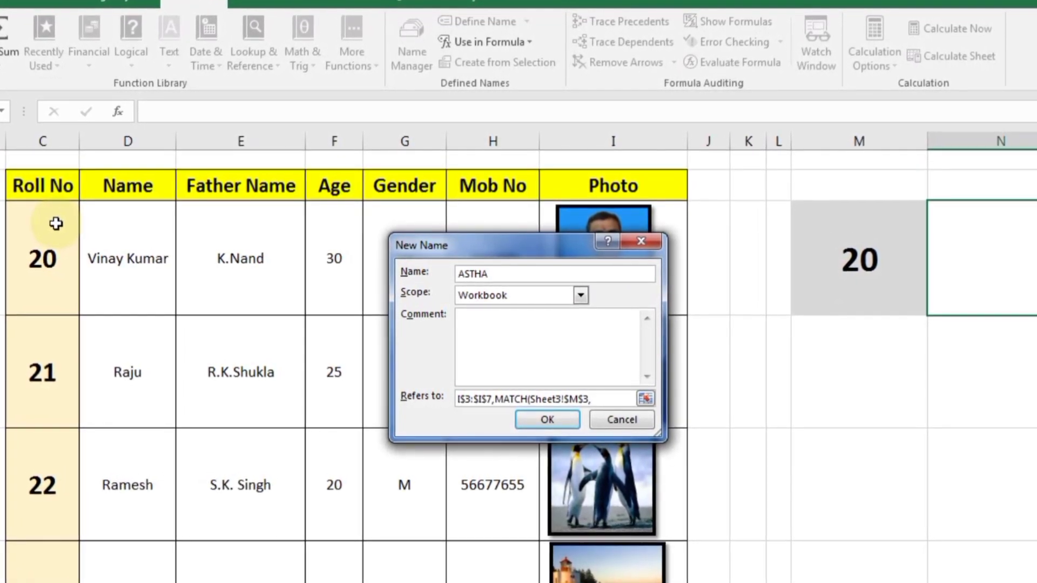
pyautogui.click(58, 222)
pyautogui.moveTo(50, 260)
pyautogui.mouseDown()
pyautogui.moveTo(33, 570)
pyautogui.moveTo(33, 477)
pyautogui.mouseUp()
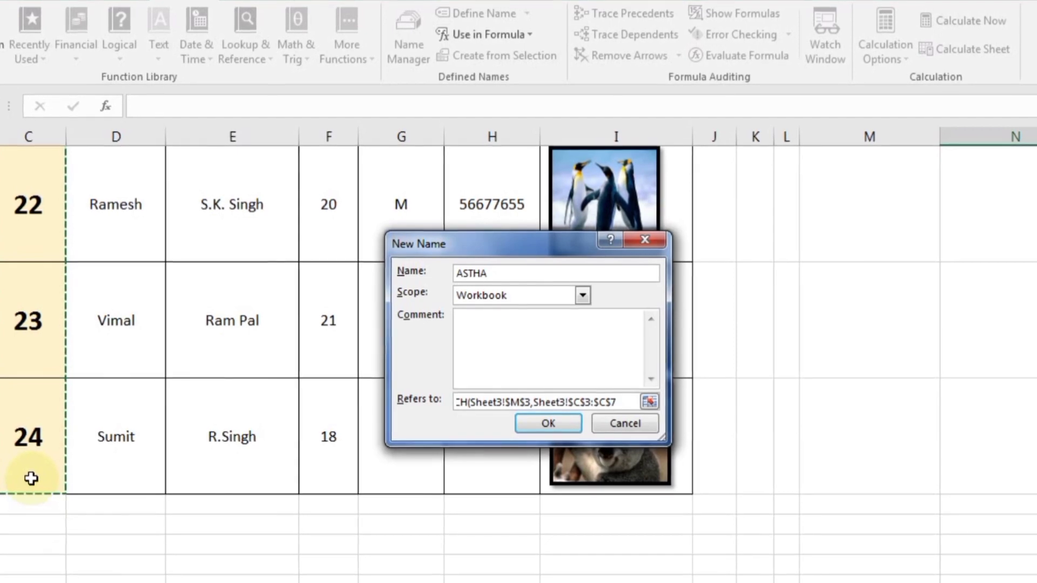
pyautogui.write(',')
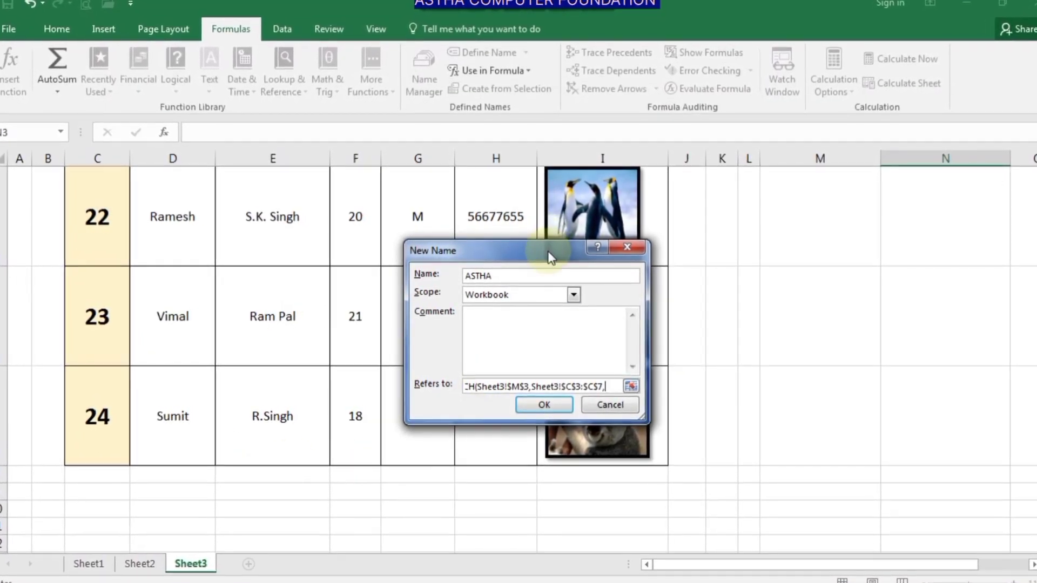
pyautogui.moveTo(571, 251)
pyautogui.mouseDown()
pyautogui.moveTo(671, 254)
pyautogui.moveTo(682, 241)
pyautogui.mouseUp()
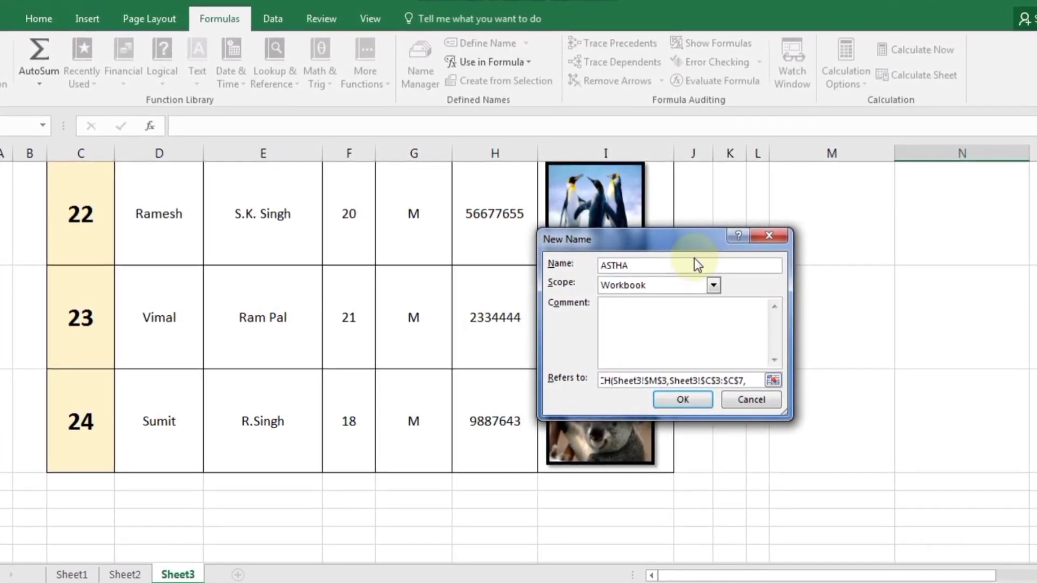
pyautogui.write('0')
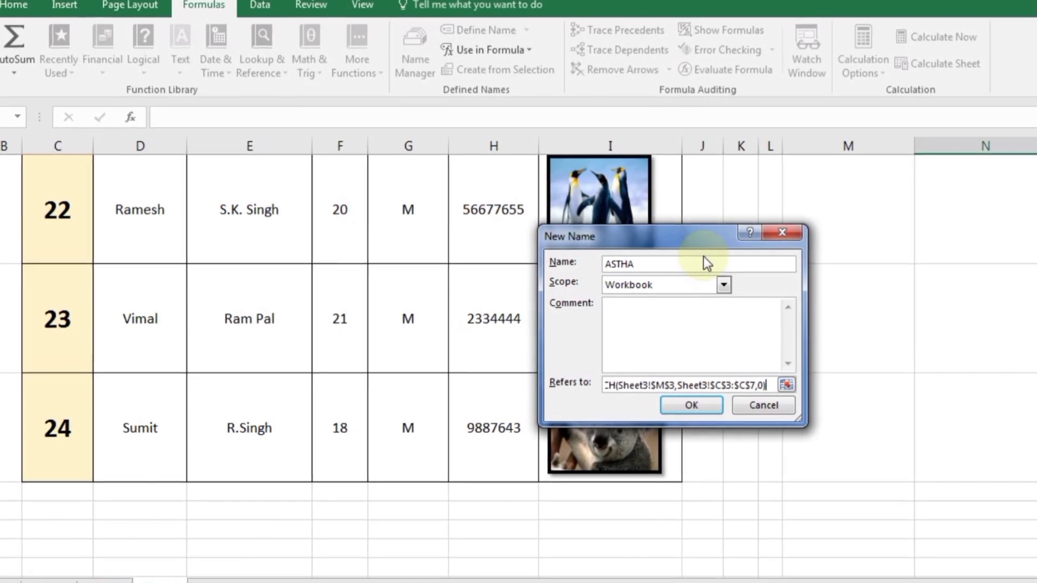
pyautogui.write(')')
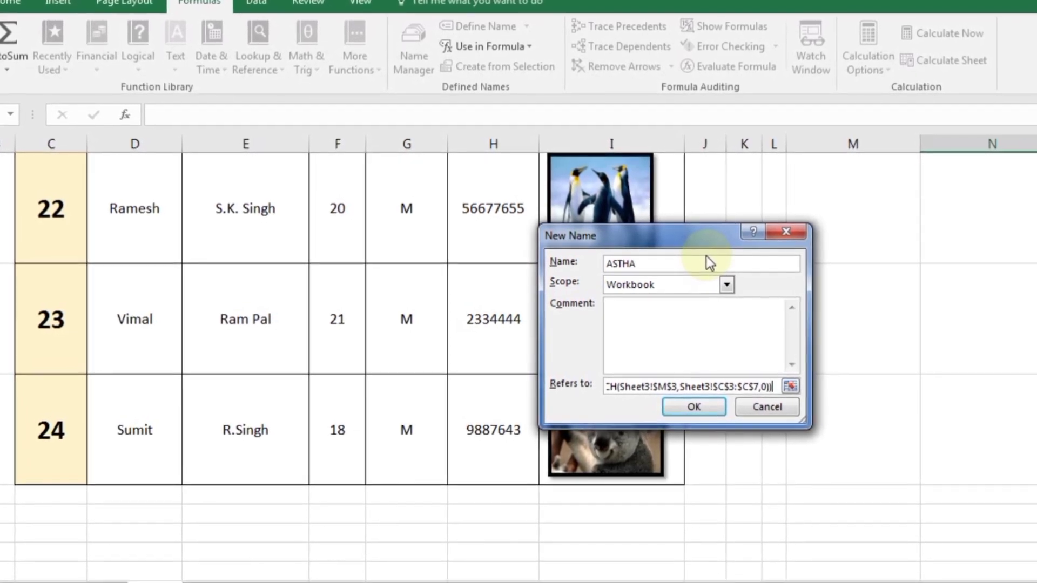
pyautogui.write(')')
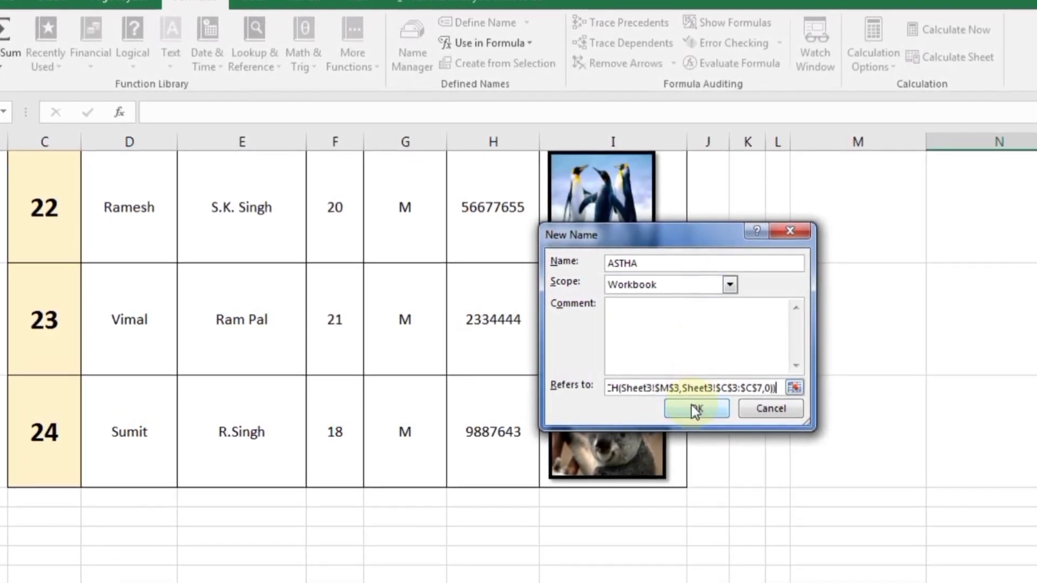
# Step: Save ASTHA, close the Name Manager, and reselect M3 then N3 on Sheet3
pyautogui.click(695, 407)
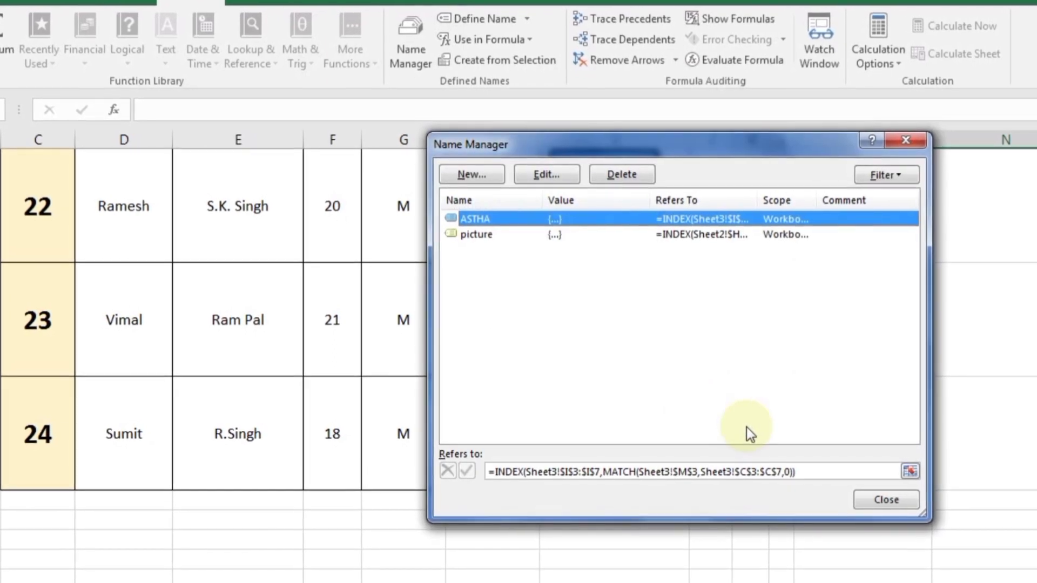
pyautogui.click(889, 502)
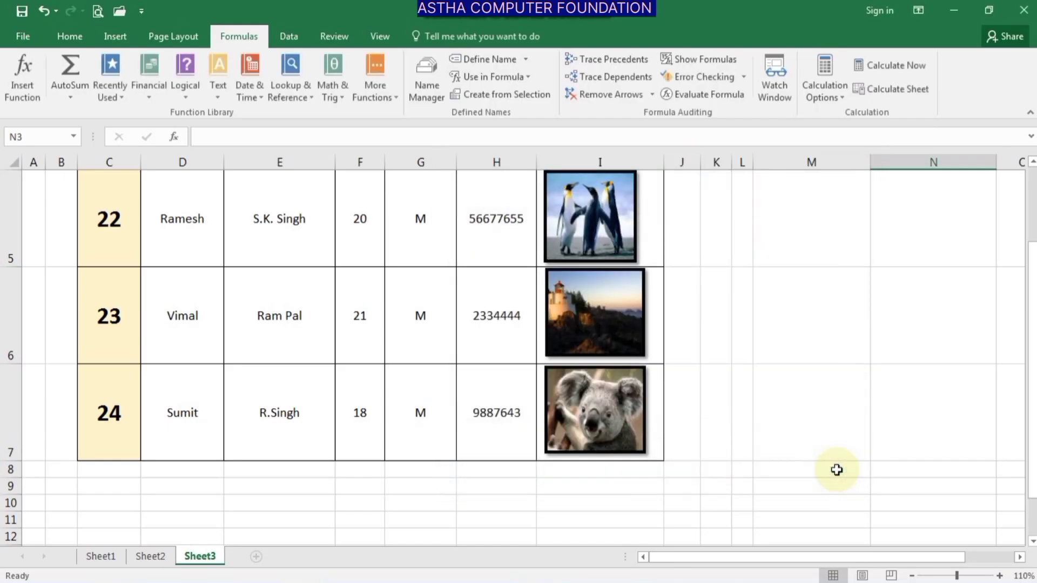
pyautogui.moveTo(1033, 336); pyautogui.dragTo(1033, 254)
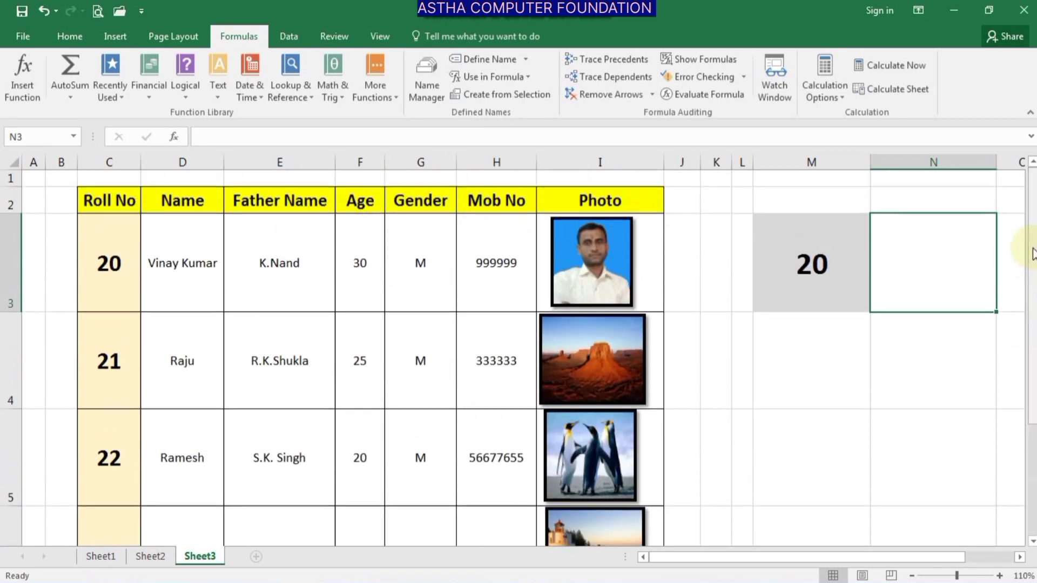
pyautogui.click(849, 291)
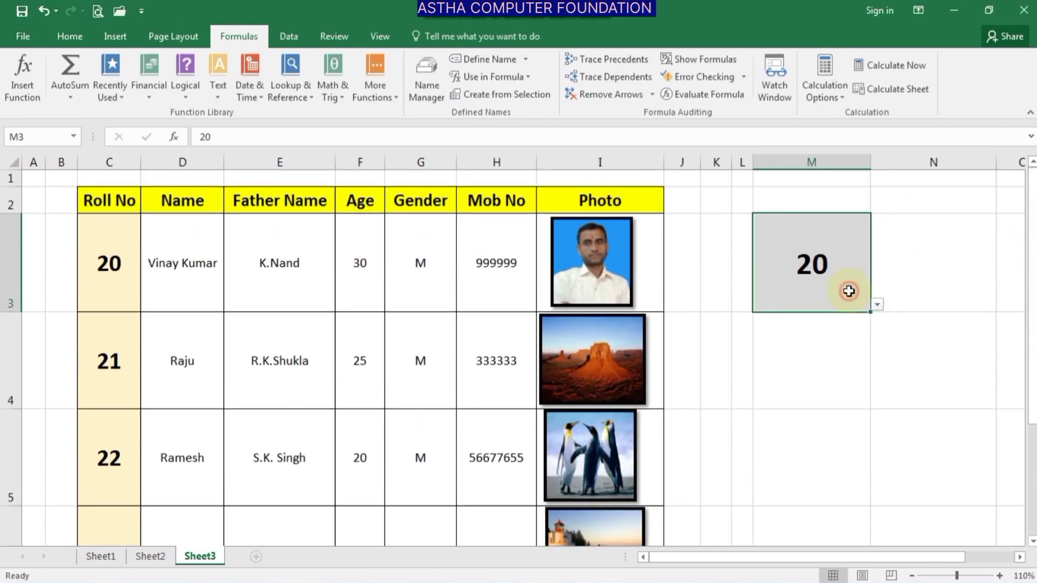
pyautogui.click(921, 276)
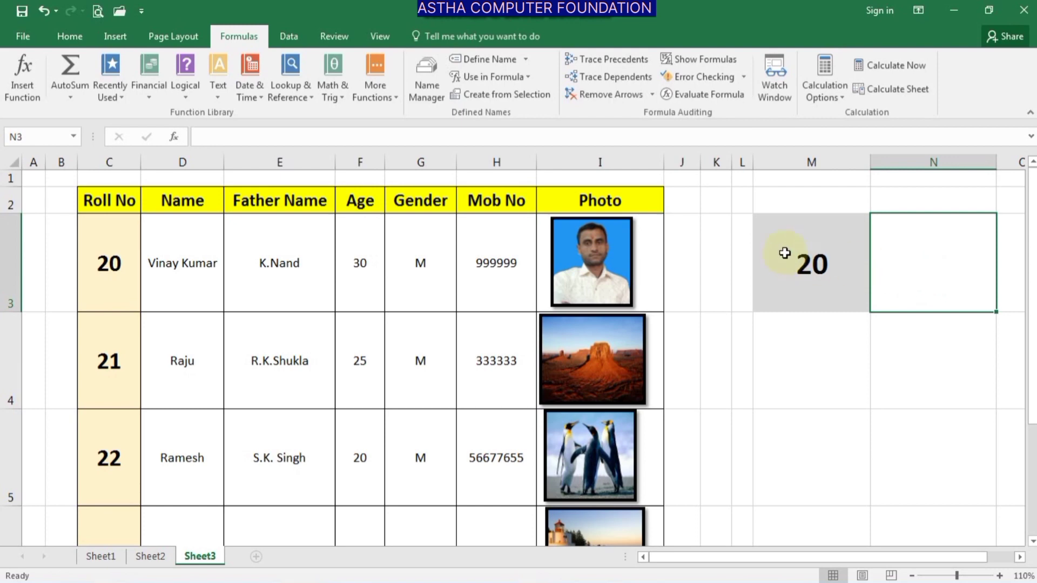
# Step: Copy cell I3 with the first student's photo and bring up N3's paste options
pyautogui.click(660, 266)
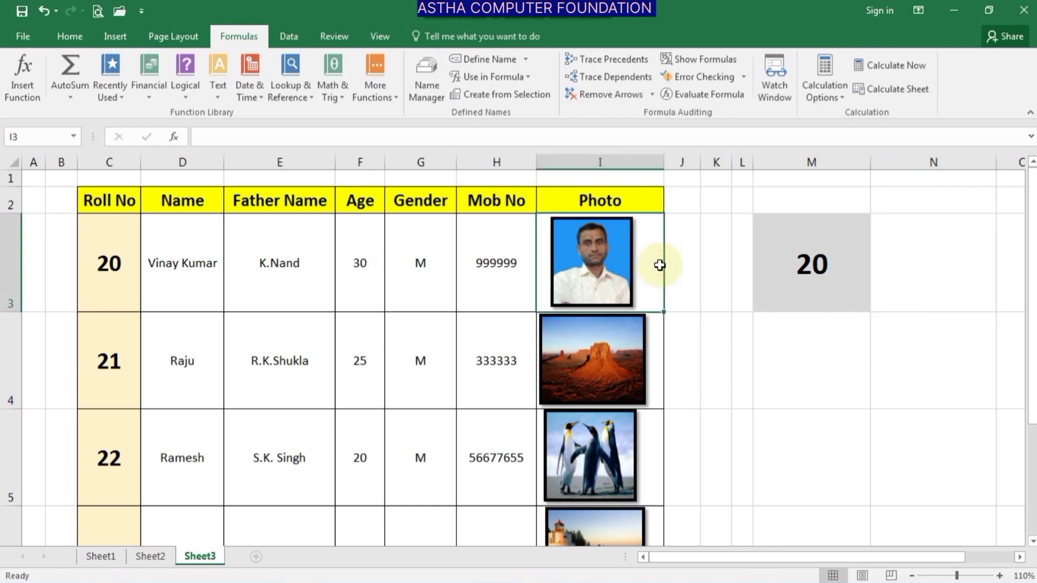
pyautogui.click(631, 262)
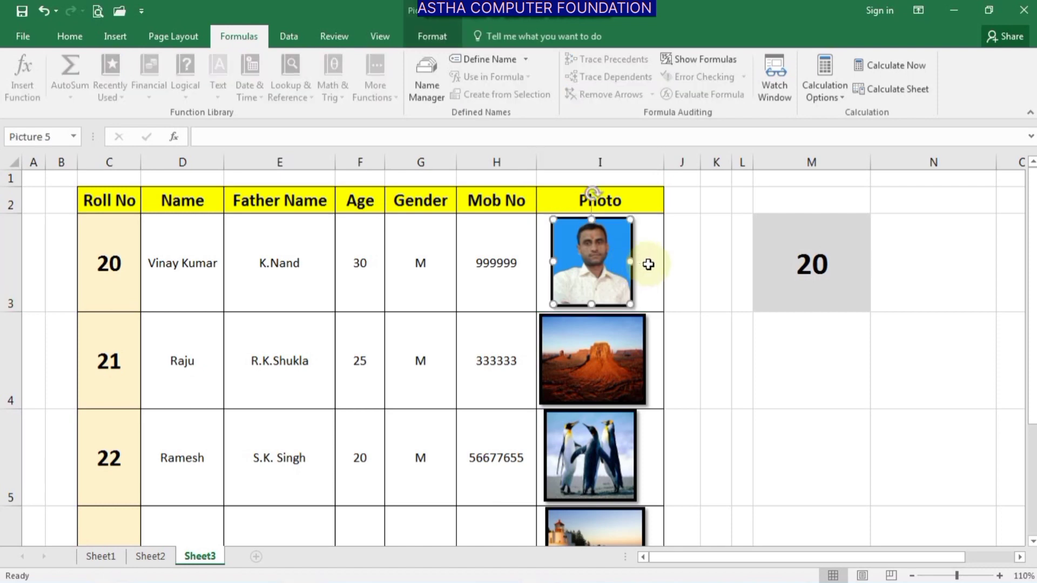
pyautogui.click(648, 264)
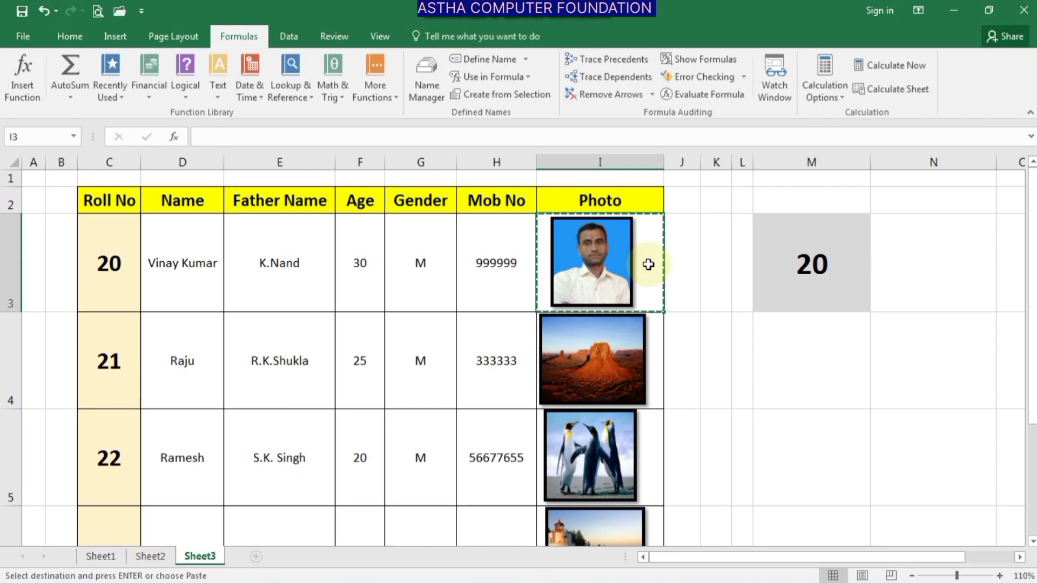
pyautogui.rightClick(927, 262)
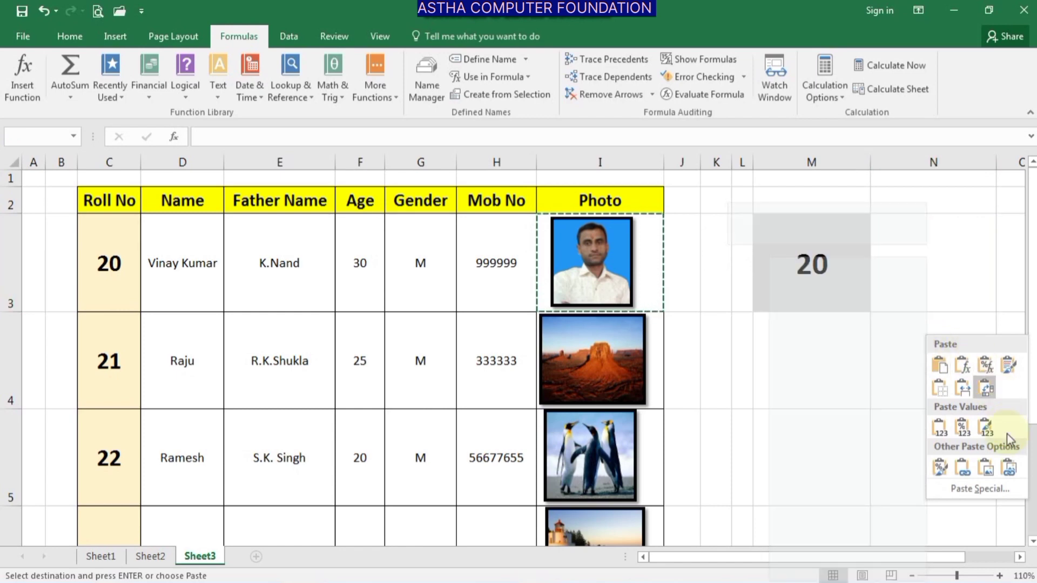
# Step: Paste I3 into N3 as a Linked Picture, set M3 to 21, and edit the picture's formula
pyautogui.click(1010, 472)
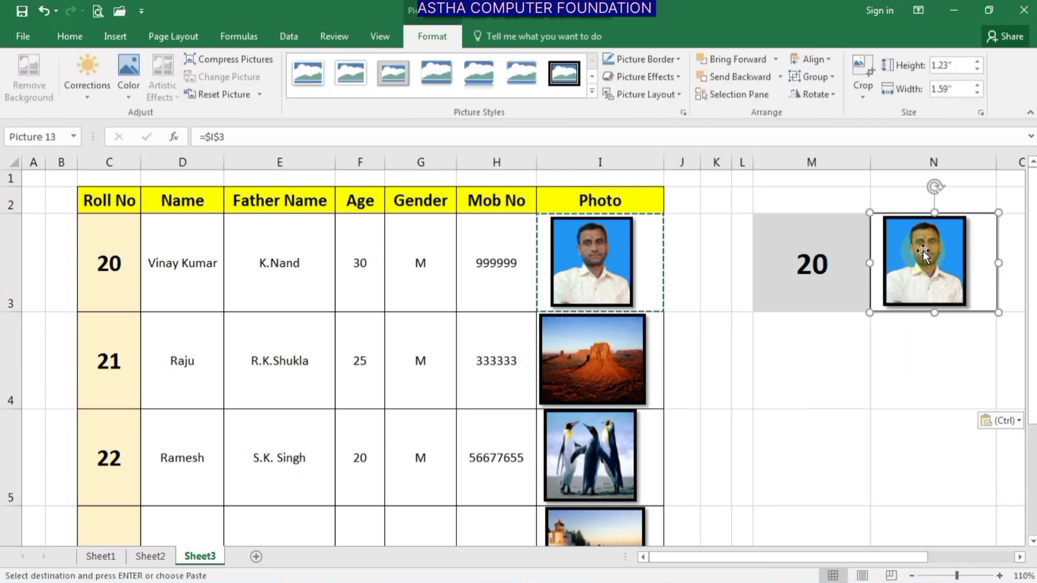
pyautogui.click(832, 288)
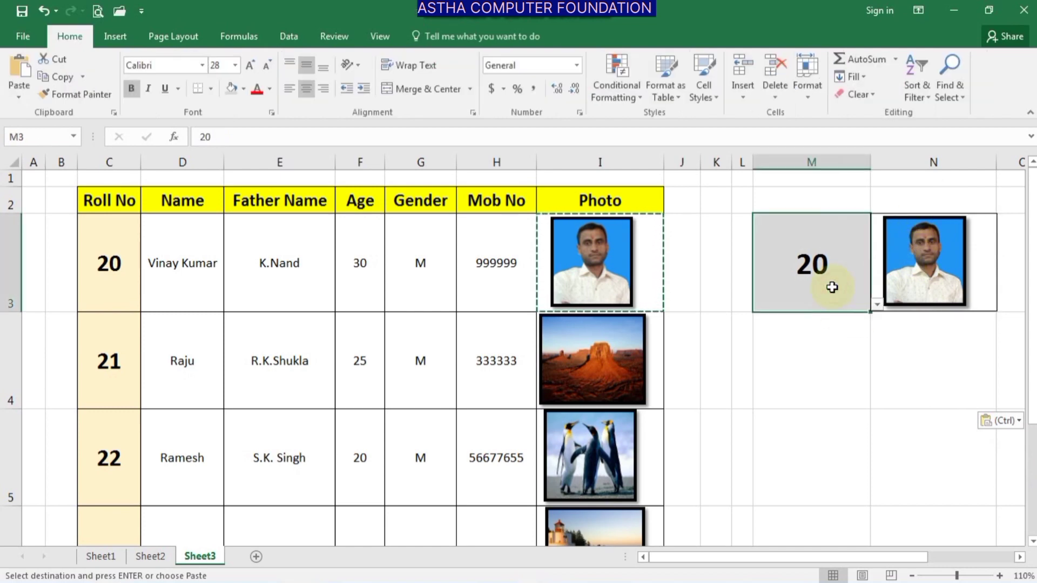
pyautogui.click(876, 306)
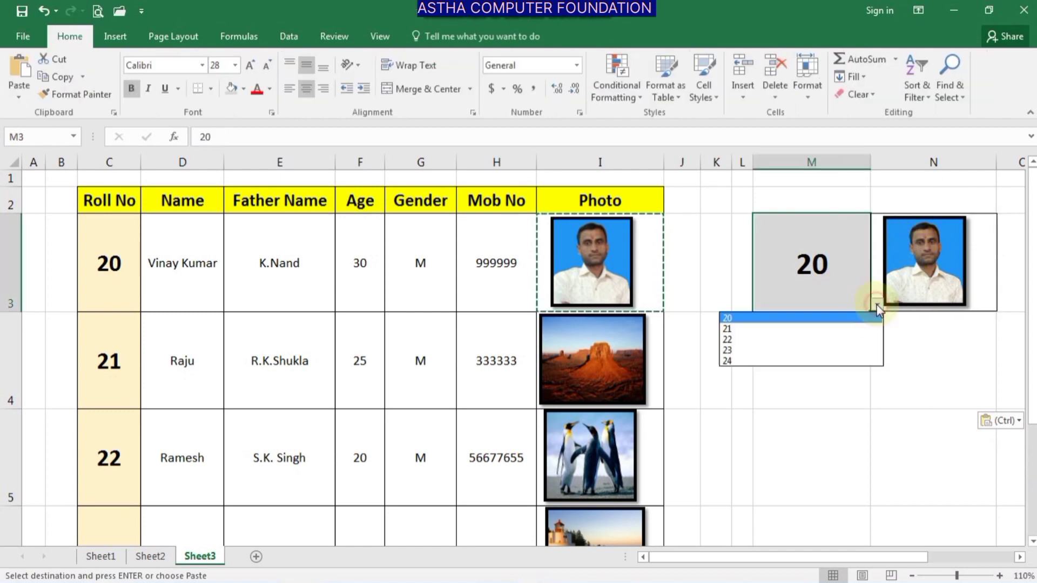
pyautogui.click(794, 330)
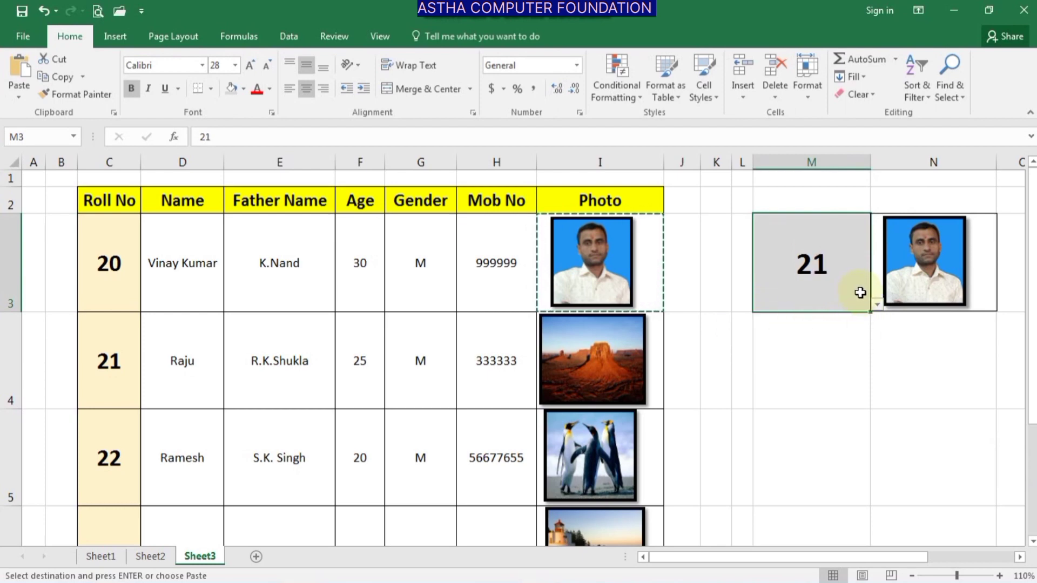
pyautogui.click(988, 301)
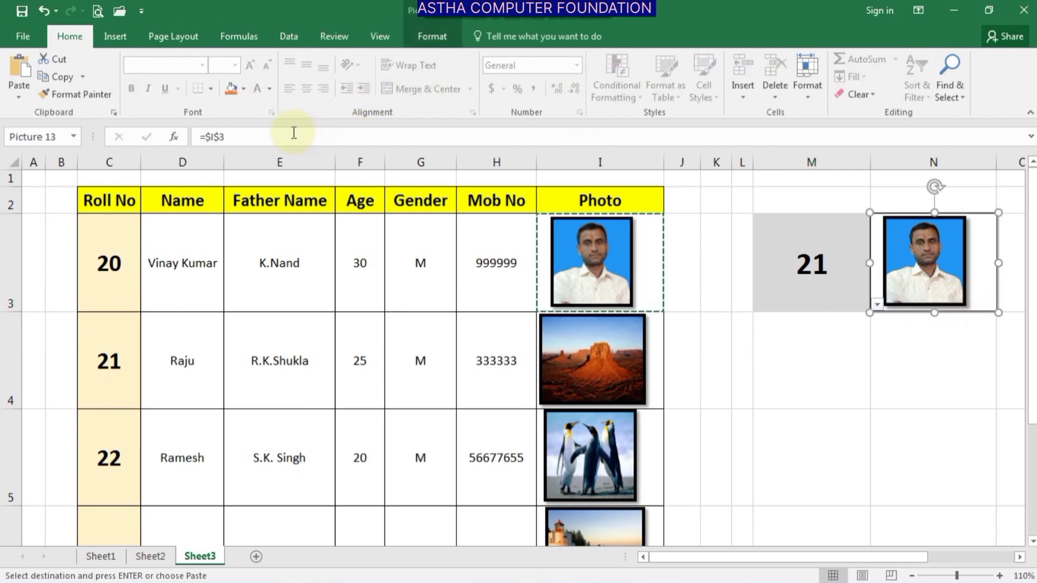
pyautogui.click(266, 140)
pyautogui.write('=')
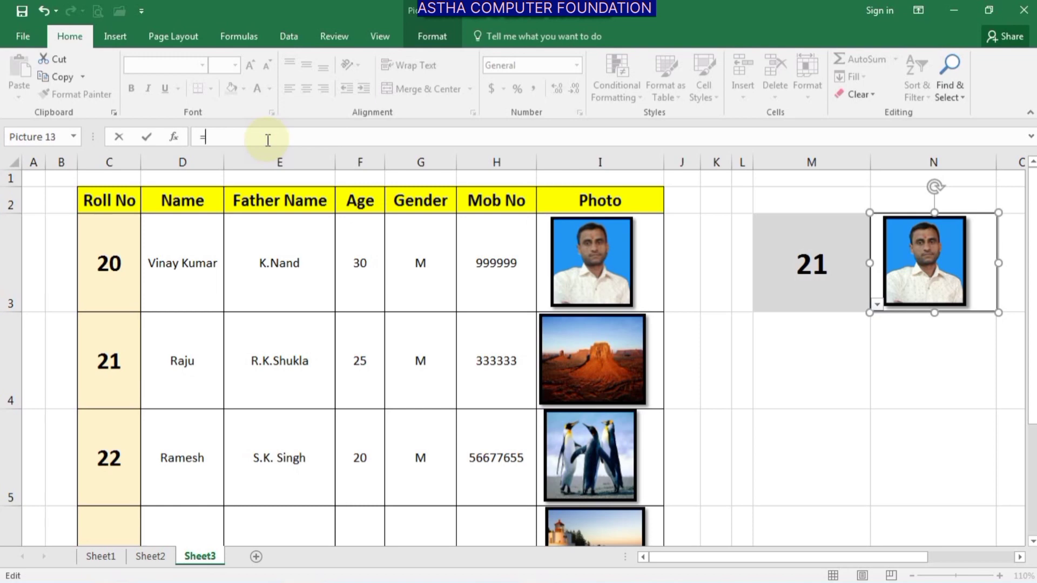
# Step: Link N3's picture to =ASTHA so it shows roll 21's desert photo
pyautogui.write('ASTHA')
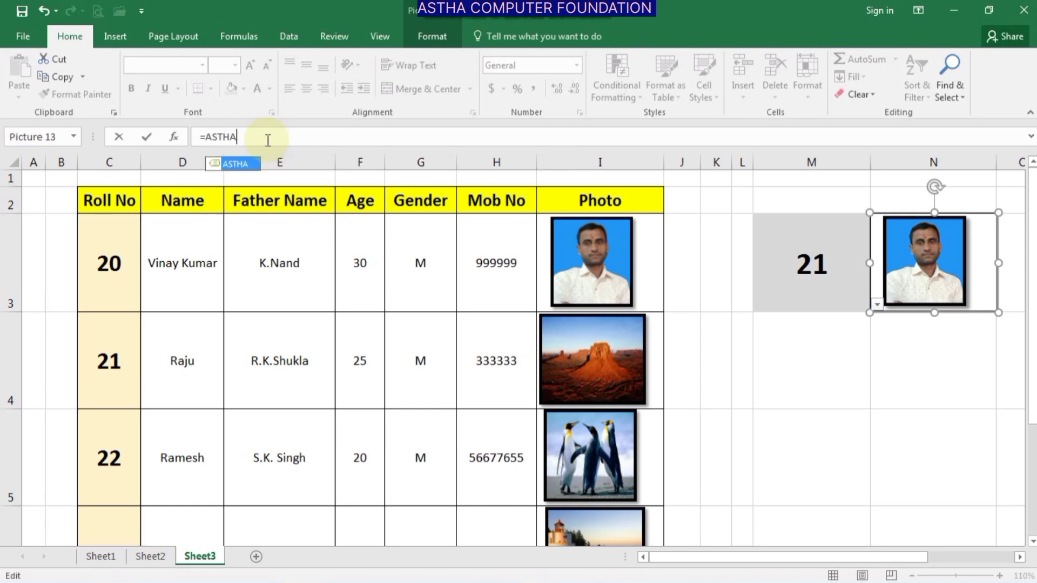
pyautogui.press('Return')
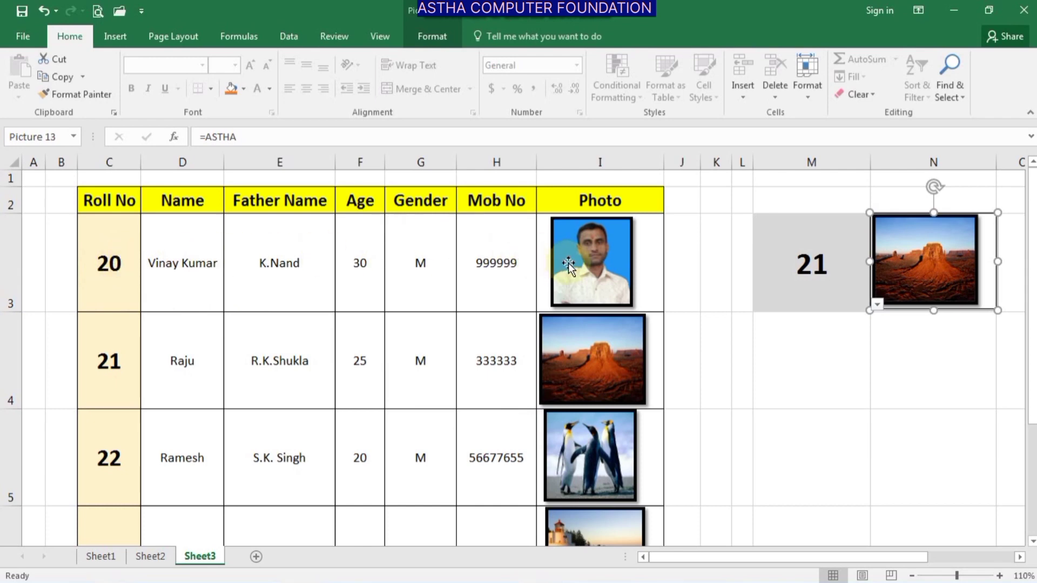
# Step: Pick roll number 20 from M3's dropdown so N3 displays the first student's portrait
pyautogui.click(877, 307)
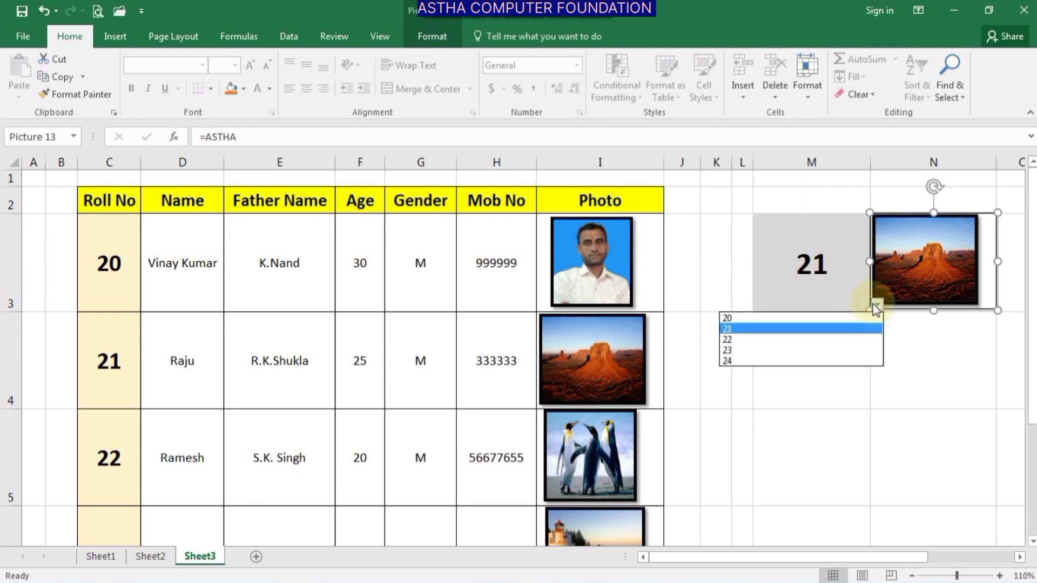
pyautogui.click(764, 319)
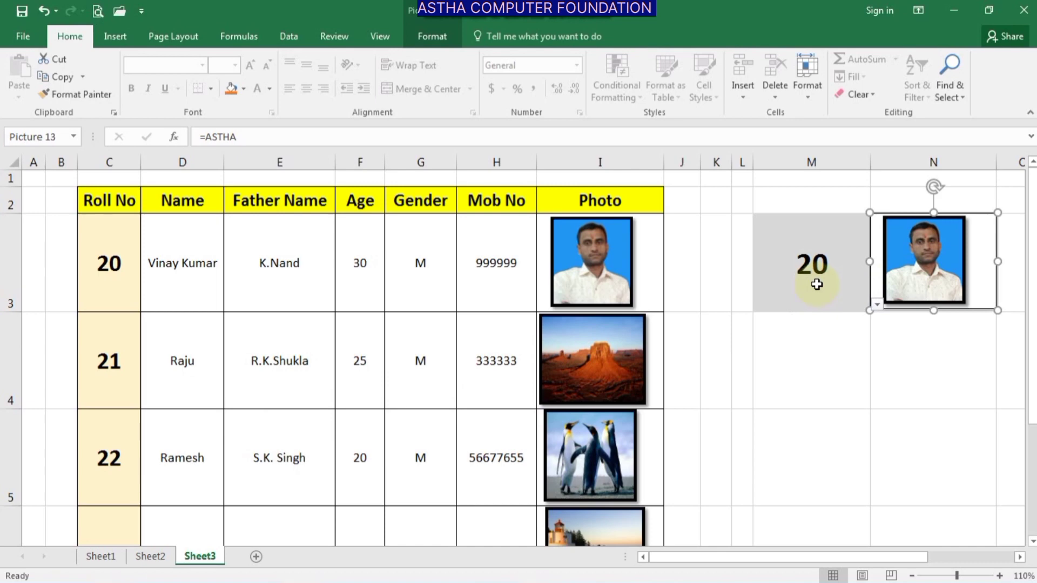
pyautogui.click(629, 271)
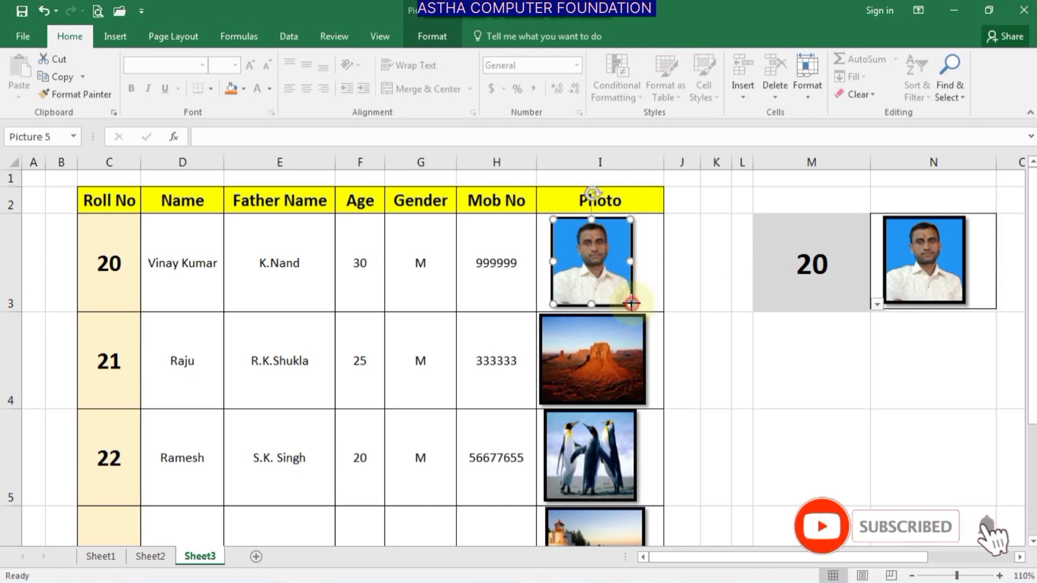
pyautogui.moveTo(631, 305); pyautogui.dragTo(650, 316)
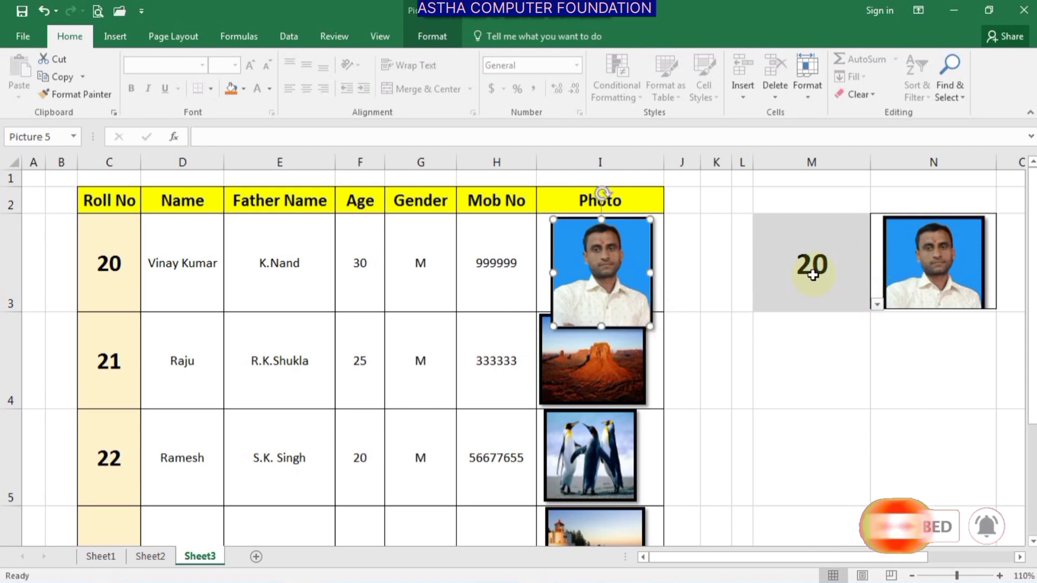
pyautogui.moveTo(650, 326); pyautogui.dragTo(630, 292)
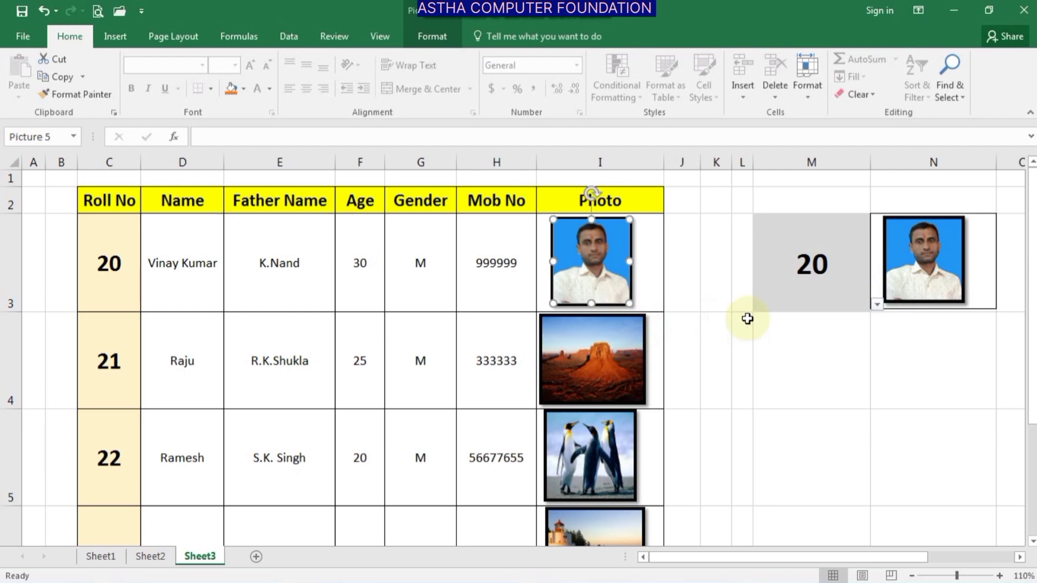
pyautogui.click(846, 264)
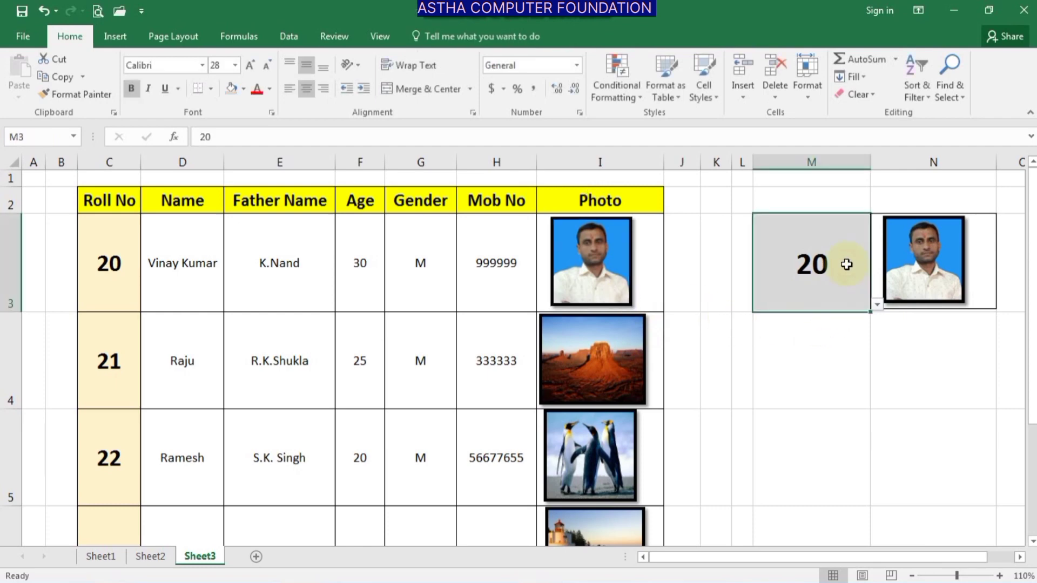